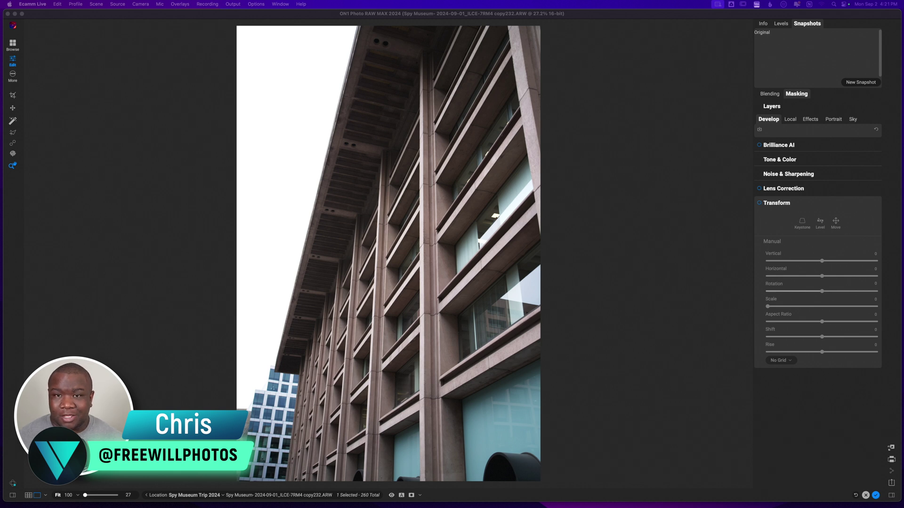
# Bring the ON1 Photo RAW editor window to the front.
pyautogui.click(693, 189)
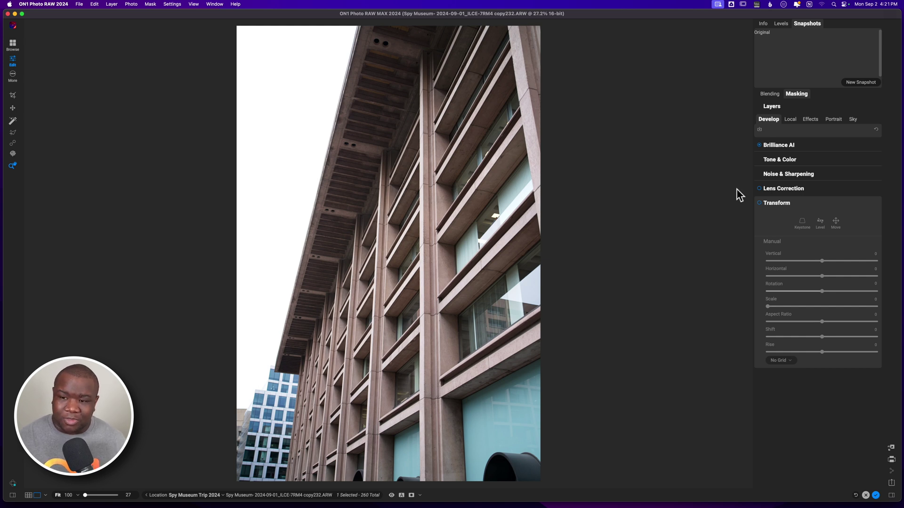
# Show the Brilliance AI settings, compare with the original, and lower Blacks to -36.
pyautogui.click(777, 145)
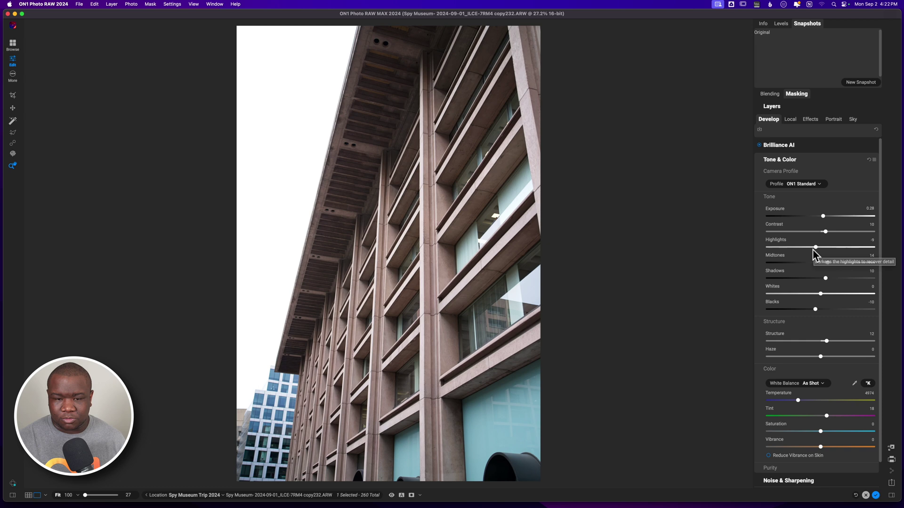
pyautogui.press('\\')
pyautogui.press('\\')
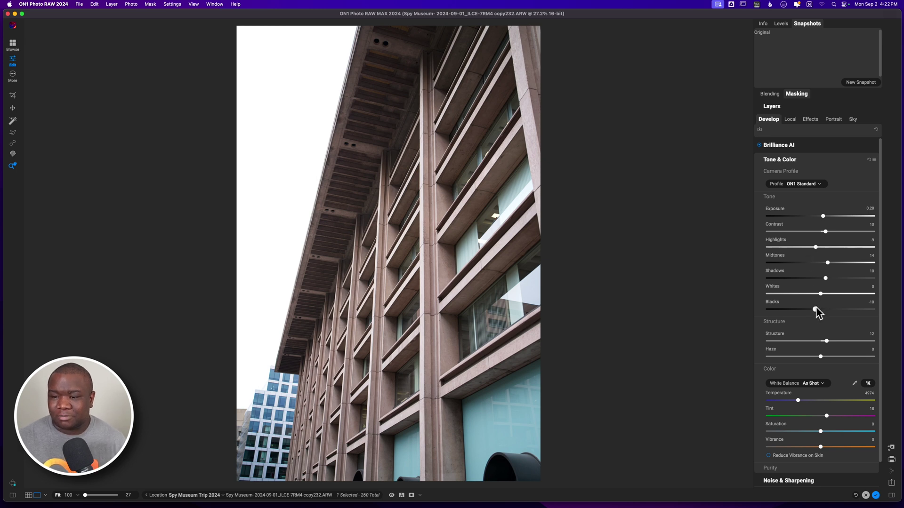
pyautogui.moveTo(816, 309); pyautogui.dragTo(801, 312)
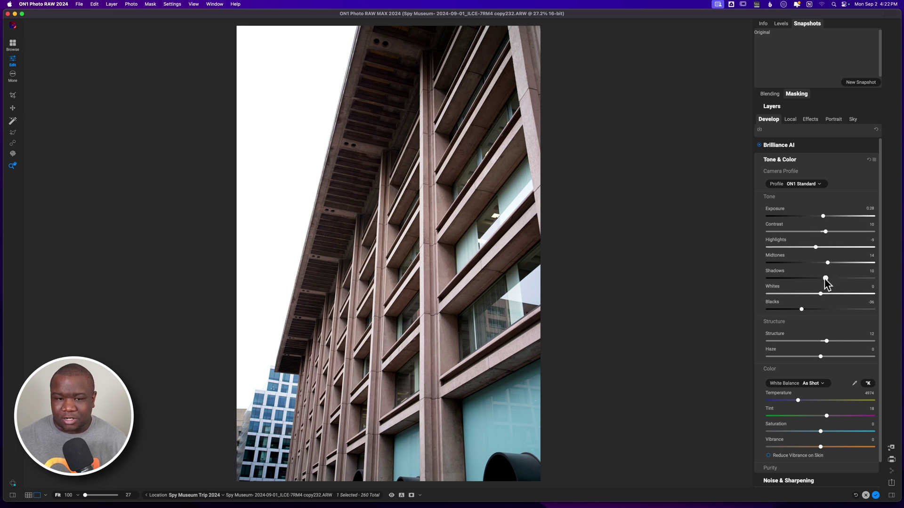
# Lower Shadows to -17 and keep the ON1 Standard camera profile.
pyautogui.moveTo(825, 278); pyautogui.dragTo(811, 280)
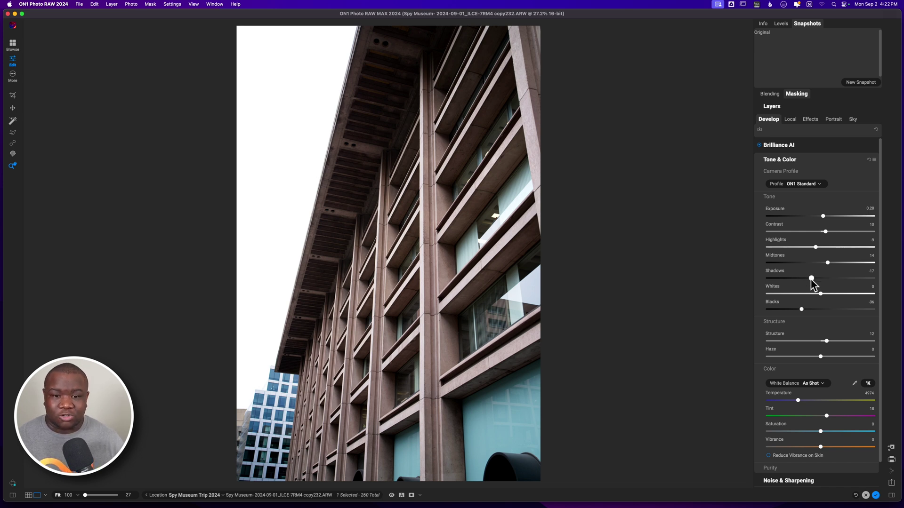
pyautogui.moveTo(811, 279); pyautogui.dragTo(810, 278)
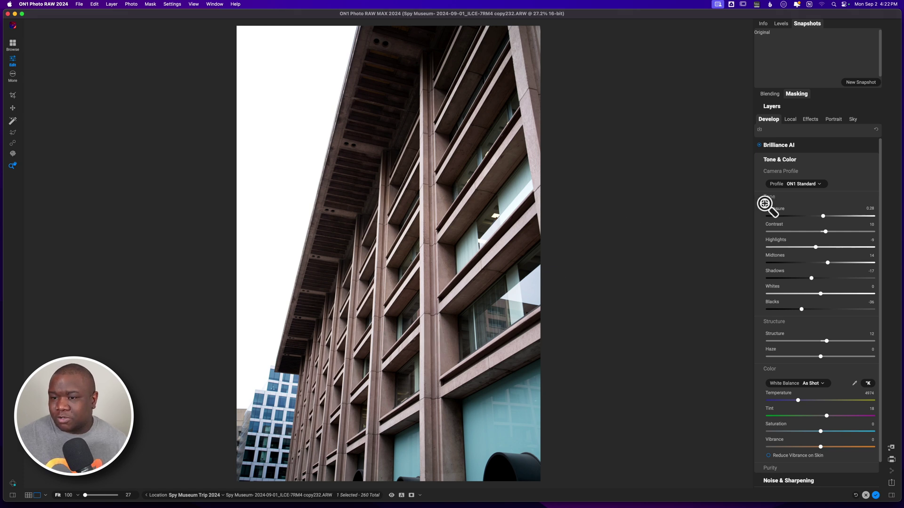
pyautogui.click(814, 183)
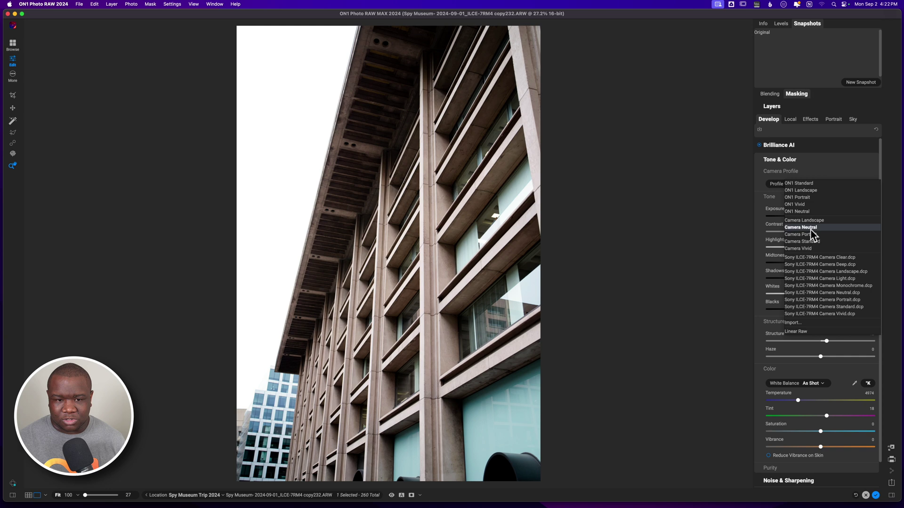
pyautogui.click(804, 184)
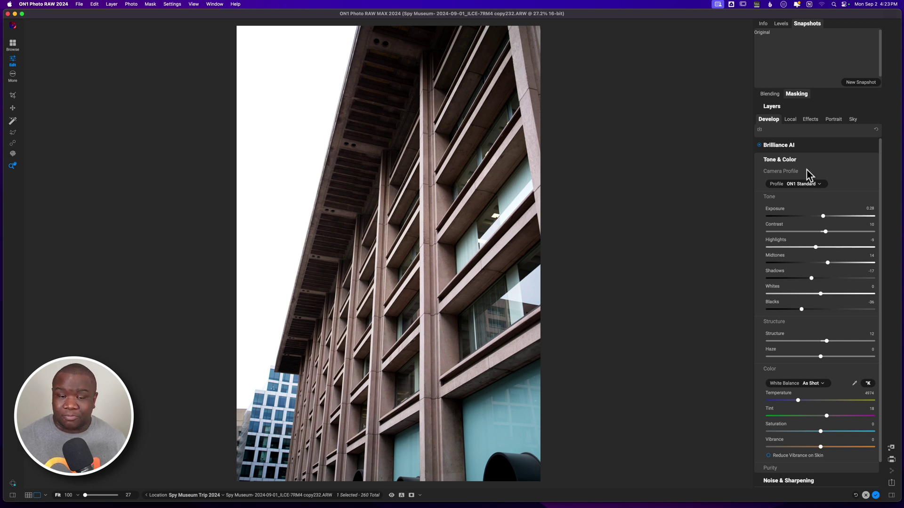
# Add a Black & White filter from Effects and set its Brightness to -36.
pyautogui.click(809, 120)
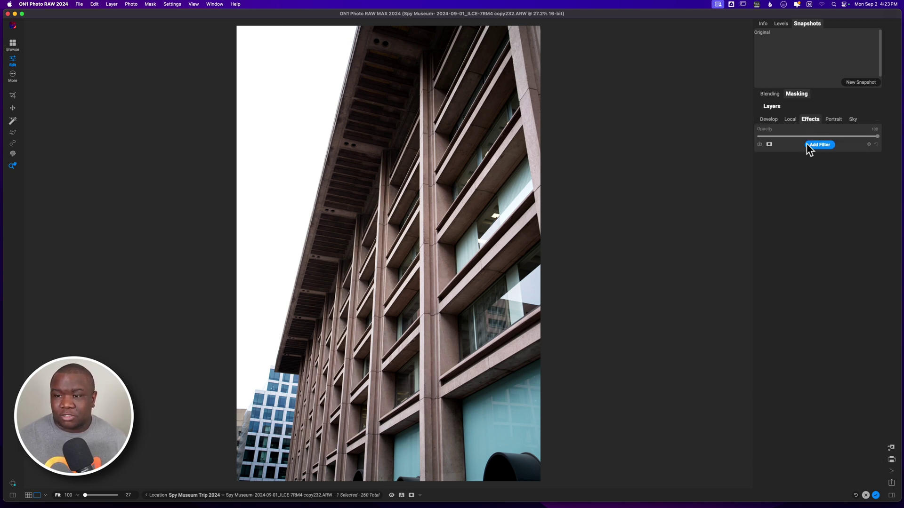
pyautogui.click(813, 146)
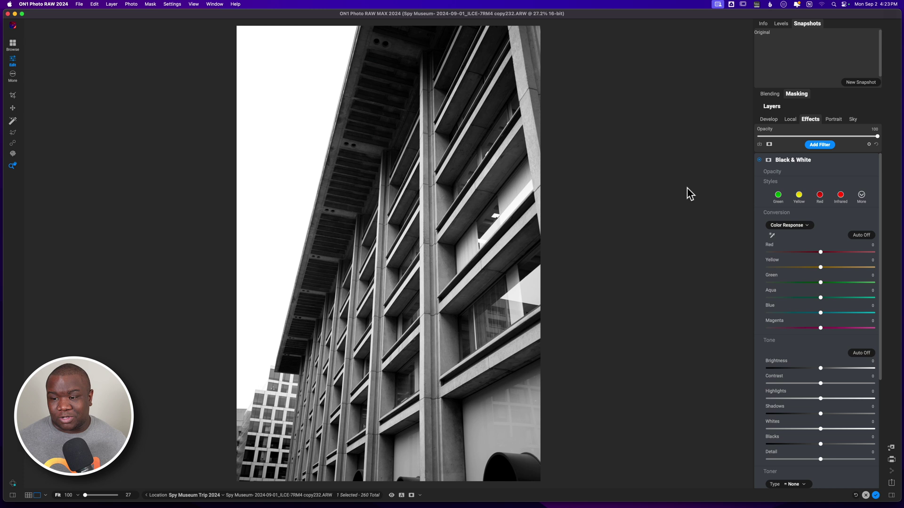
pyautogui.scroll(-5, 815, 343)
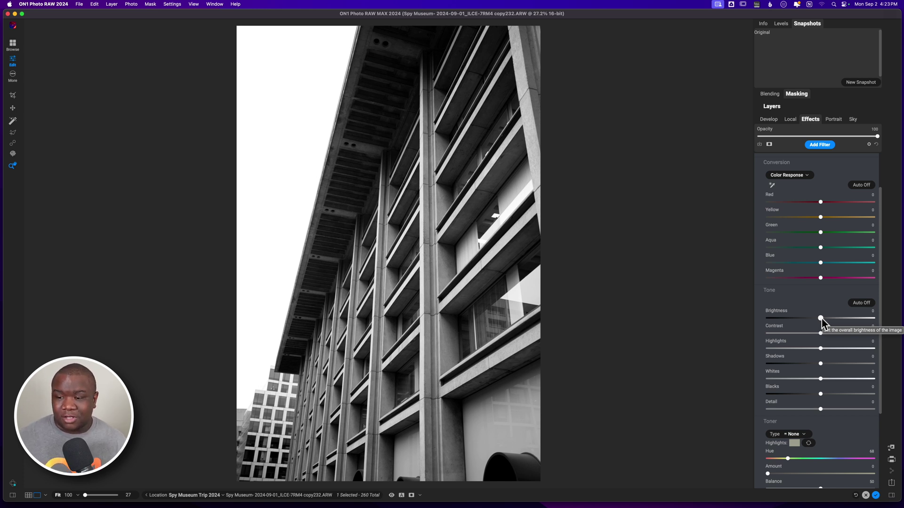
pyautogui.moveTo(821, 318); pyautogui.dragTo(789, 321)
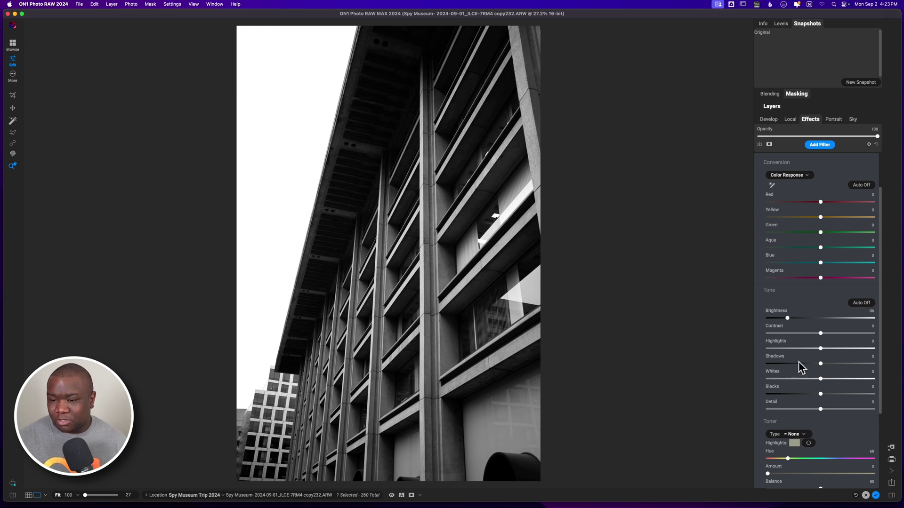
# Tune the monochrome tones: Highlights 83, Whites 14, Blacks -10, Shadows -20, Contrast 6.
pyautogui.moveTo(821, 349); pyautogui.dragTo(863, 357)
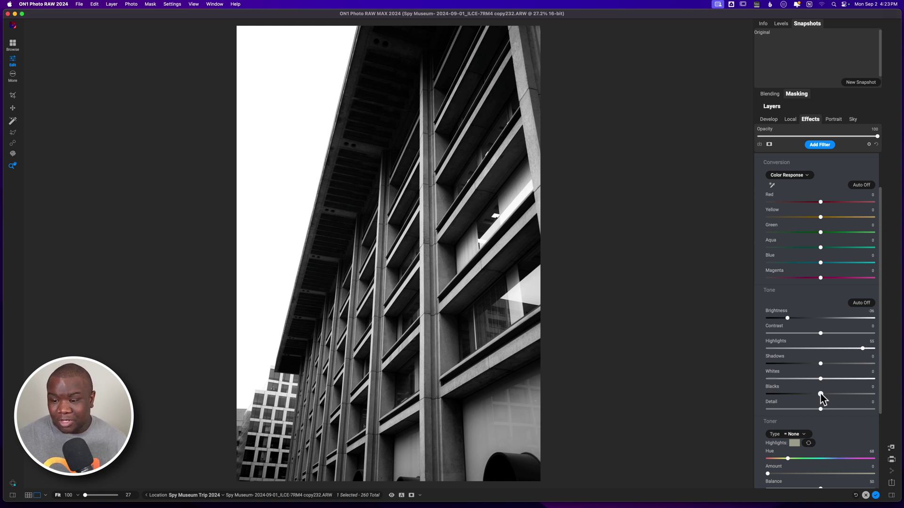
pyautogui.moveTo(820, 394); pyautogui.dragTo(837, 381)
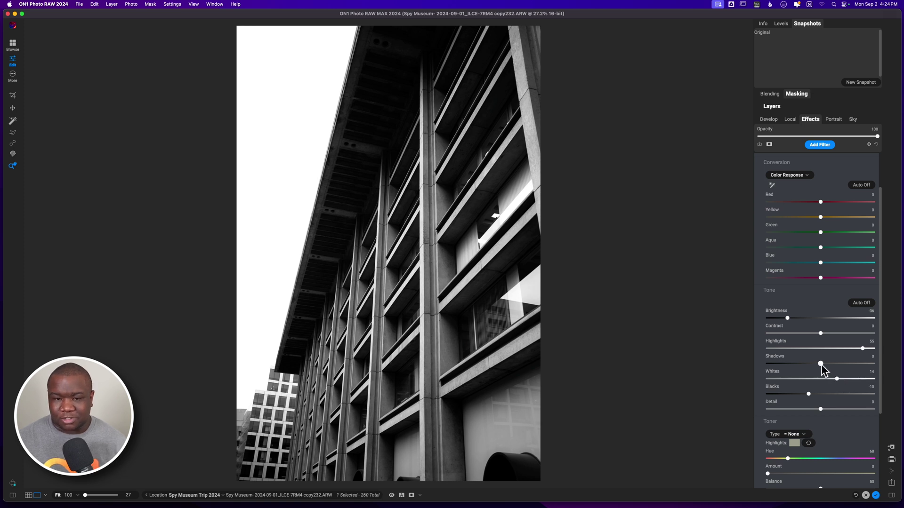
pyautogui.moveTo(821, 365); pyautogui.dragTo(795, 368)
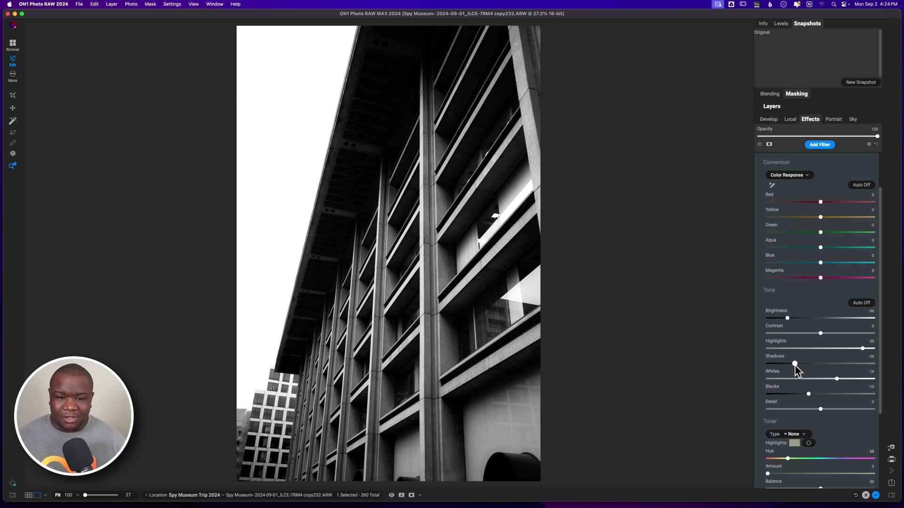
pyautogui.moveTo(821, 334)
pyautogui.mouseDown()
pyautogui.moveTo(839, 337)
pyautogui.moveTo(796, 337)
pyautogui.moveTo(827, 338)
pyautogui.mouseUp()
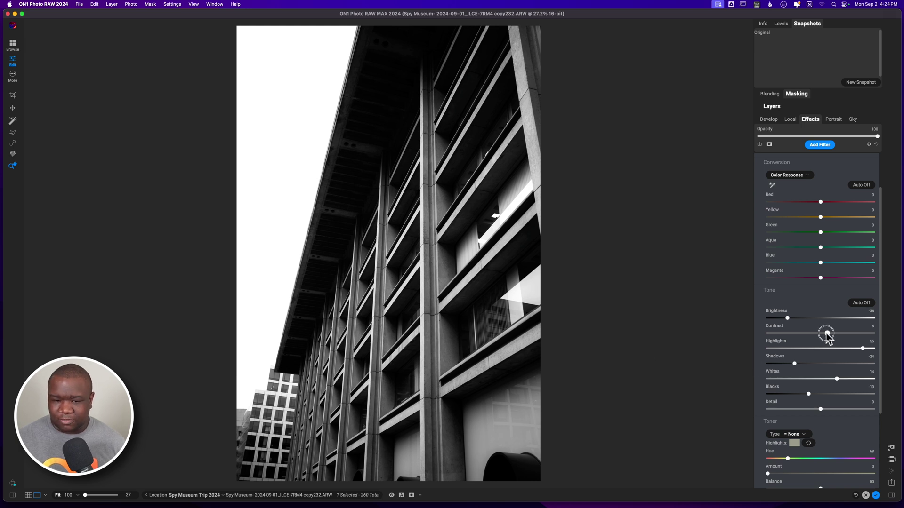
pyautogui.moveTo(827, 335); pyautogui.dragTo(869, 348)
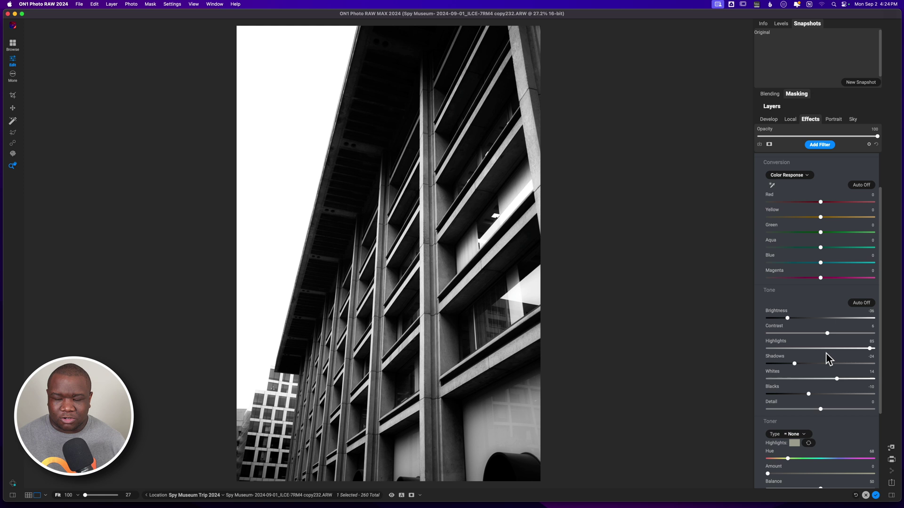
pyautogui.moveTo(795, 363)
pyautogui.mouseDown()
pyautogui.moveTo(849, 365)
pyautogui.moveTo(772, 364)
pyautogui.moveTo(812, 364)
pyautogui.moveTo(797, 365)
pyautogui.mouseUp()
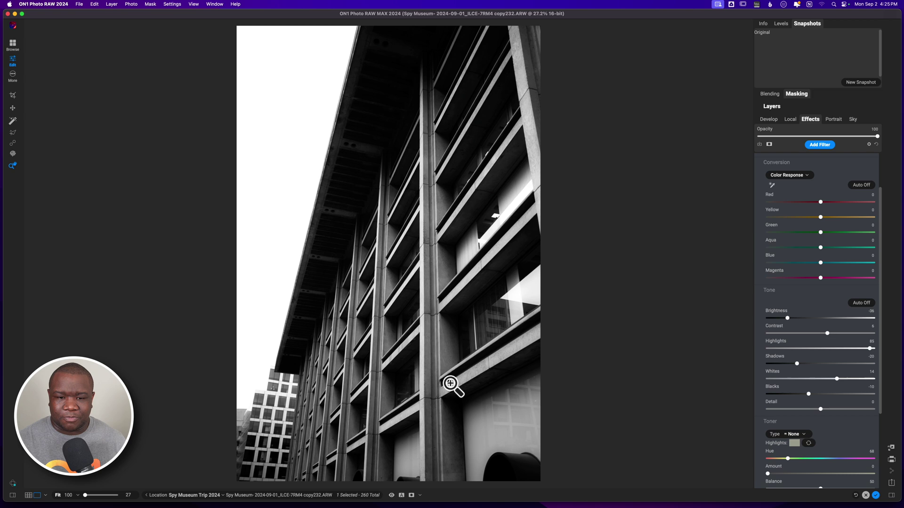
# Preview the original colour photo, return to the edit, and collapse the Black & White settings.
pyautogui.press('super+p')
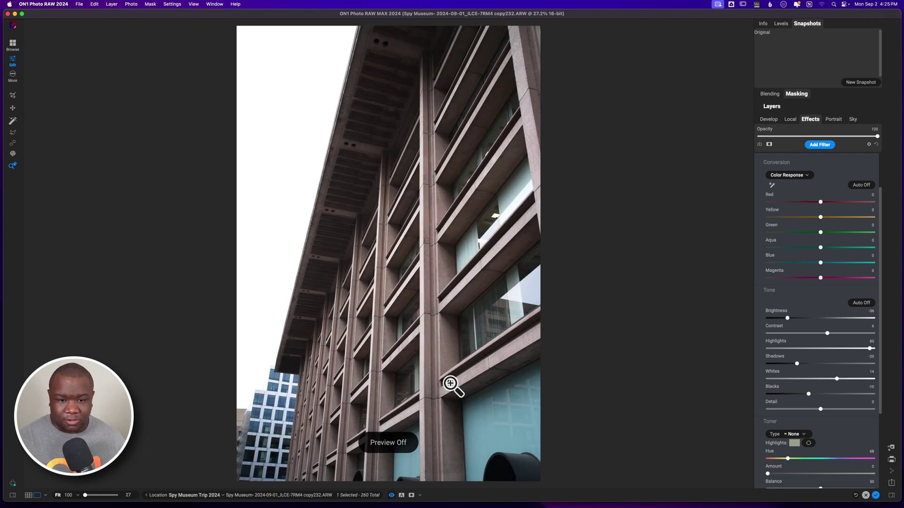
pyautogui.press('super+p')
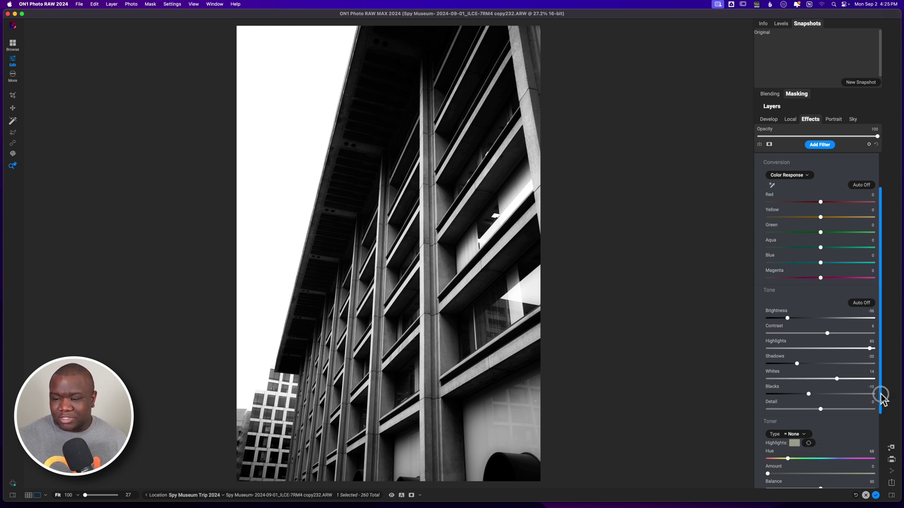
pyautogui.moveTo(882, 396); pyautogui.dragTo(882, 327)
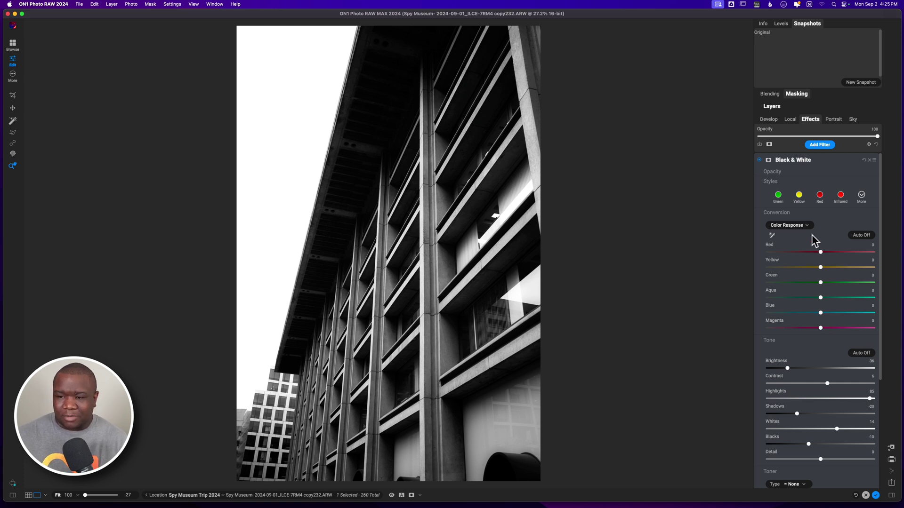
pyautogui.click(818, 157)
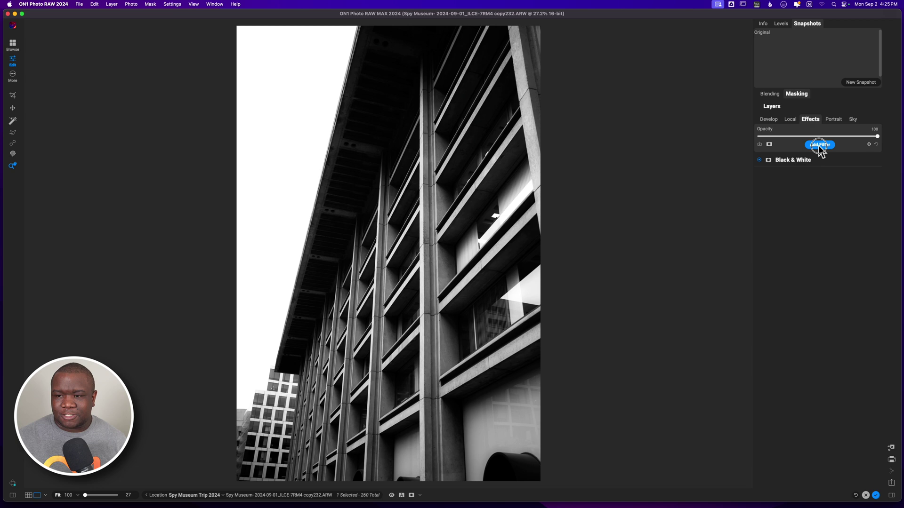
# Add a Dynamic Contrast filter using the Surreal style.
pyautogui.click(820, 145)
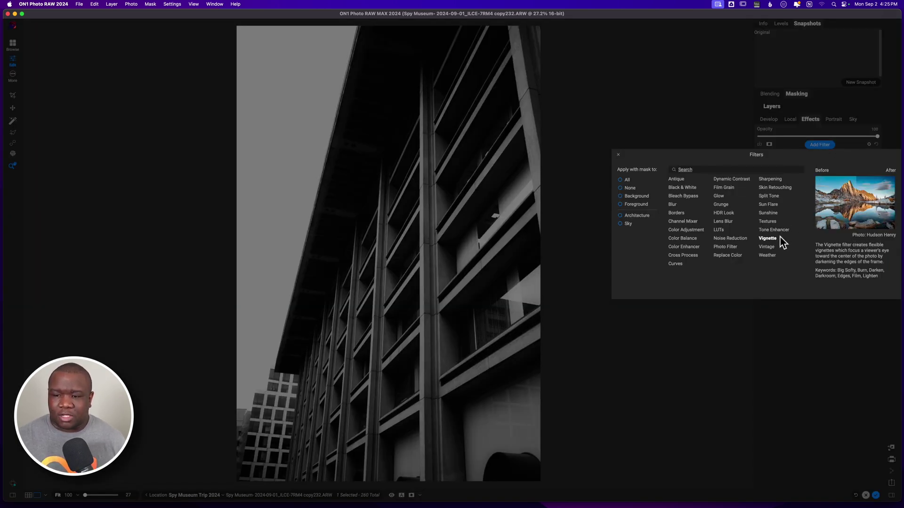
pyautogui.click(732, 179)
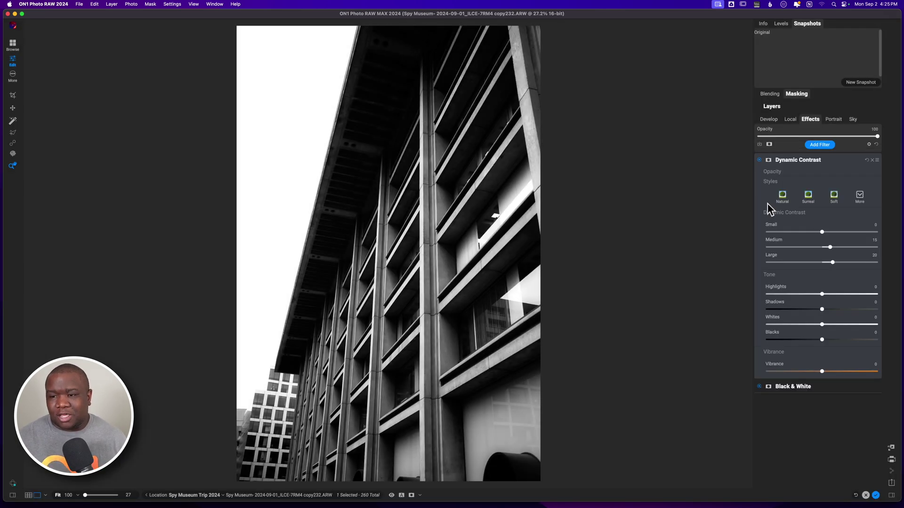
pyautogui.click(807, 197)
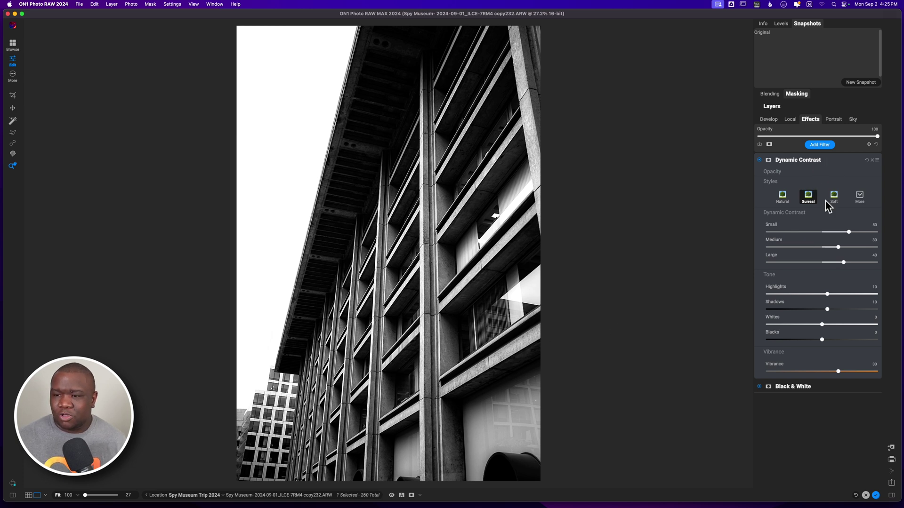
pyautogui.click(807, 173)
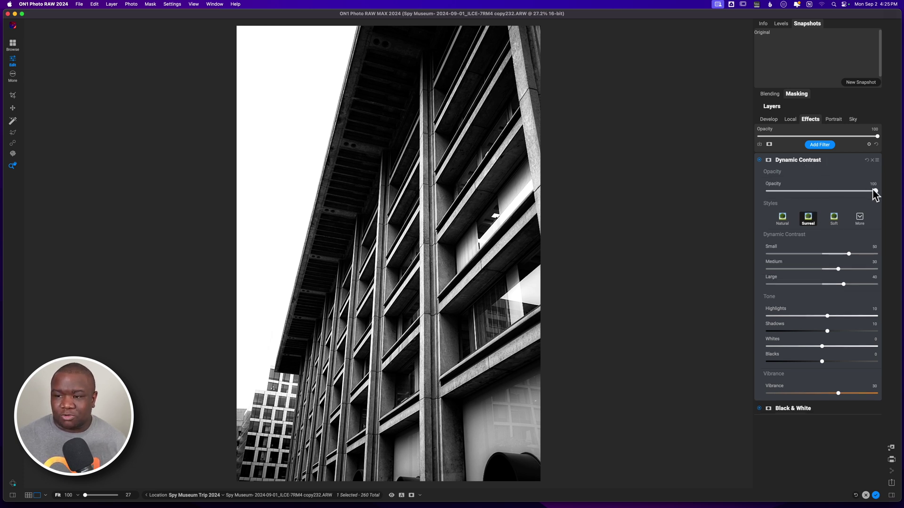
# Reduce Dynamic Contrast strength, compare it off and on, and set its Blacks to -9.
pyautogui.moveTo(875, 192); pyautogui.dragTo(821, 195)
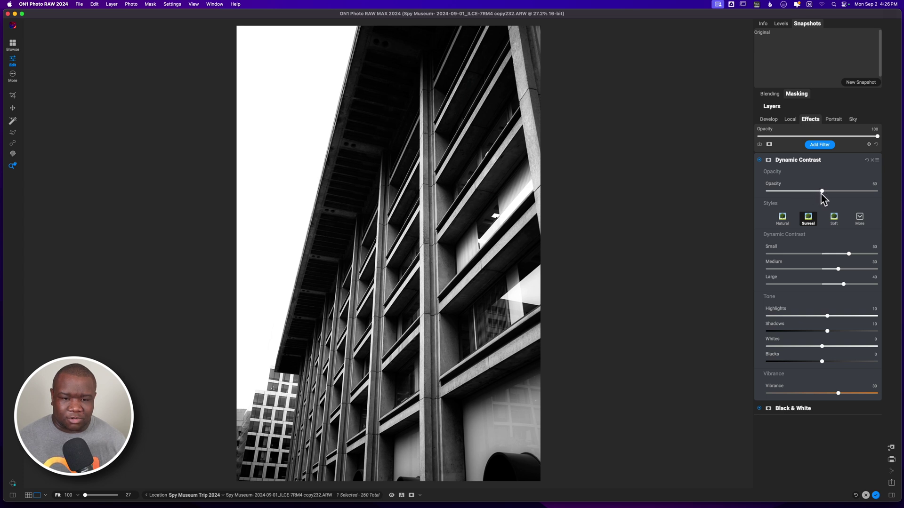
pyautogui.click(758, 159)
pyautogui.click(759, 160)
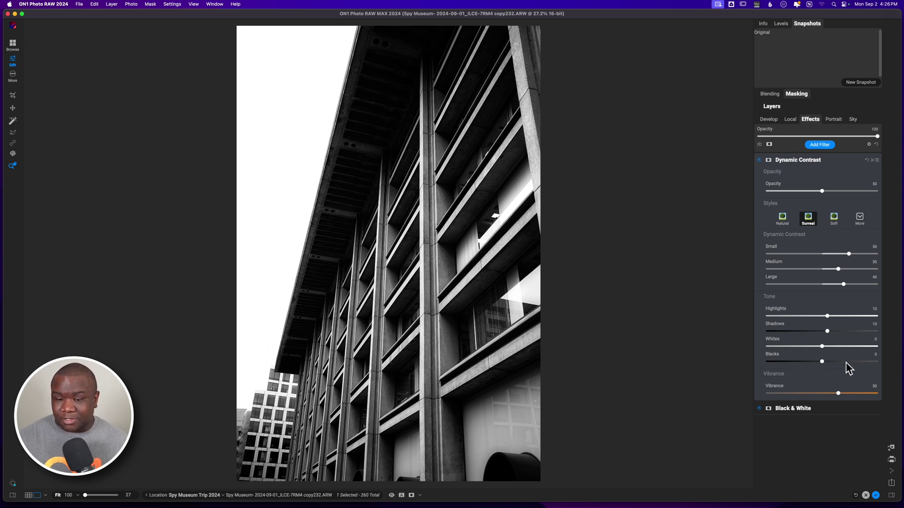
pyautogui.moveTo(821, 363); pyautogui.dragTo(811, 364)
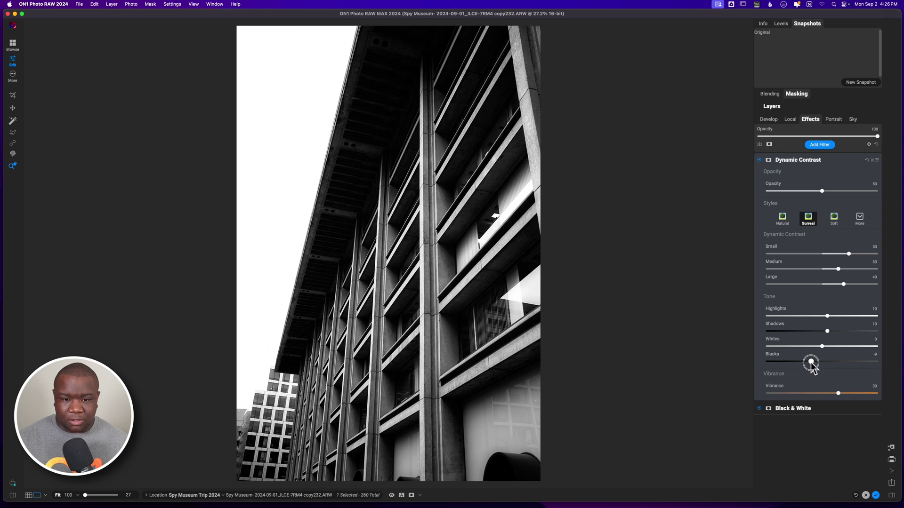
# Invert the Dynamic Contrast mask and place an Edges-shaped radial mask at the photo's centre.
pyautogui.rightClick(768, 165)
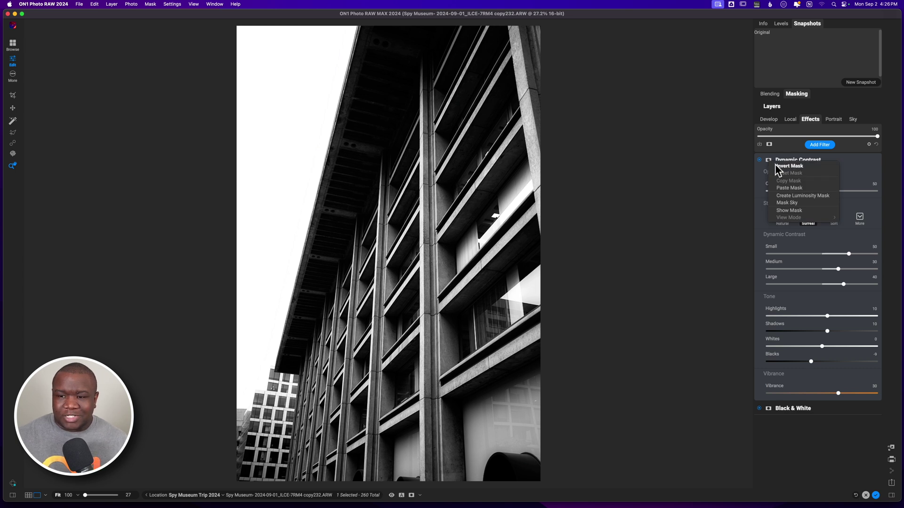
pyautogui.click(775, 166)
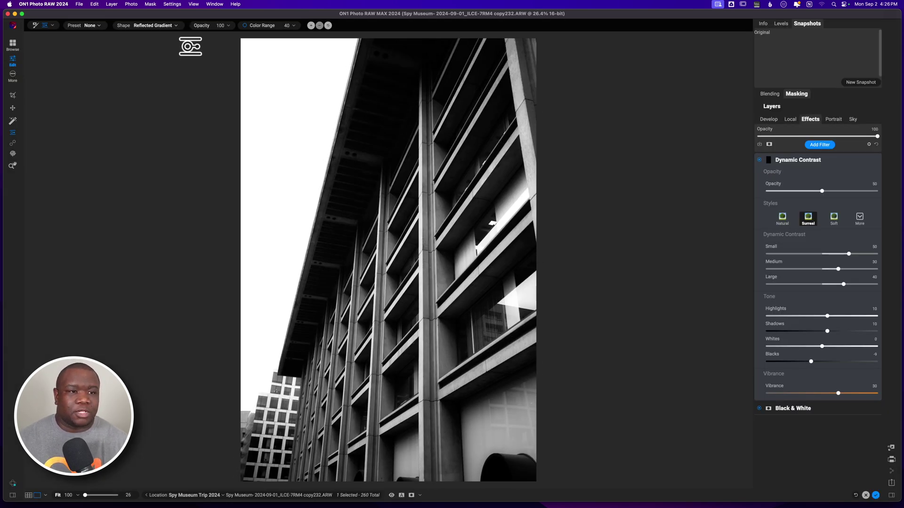
pyautogui.click(155, 25)
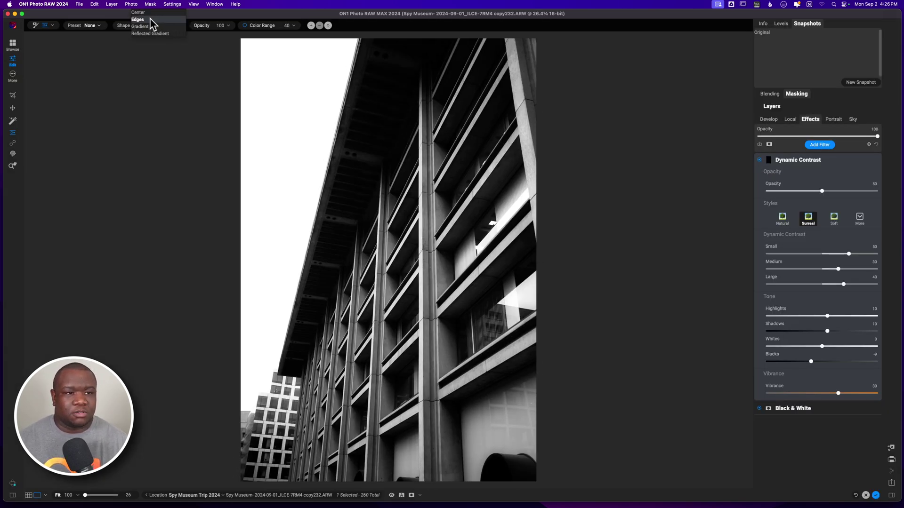
pyautogui.click(143, 19)
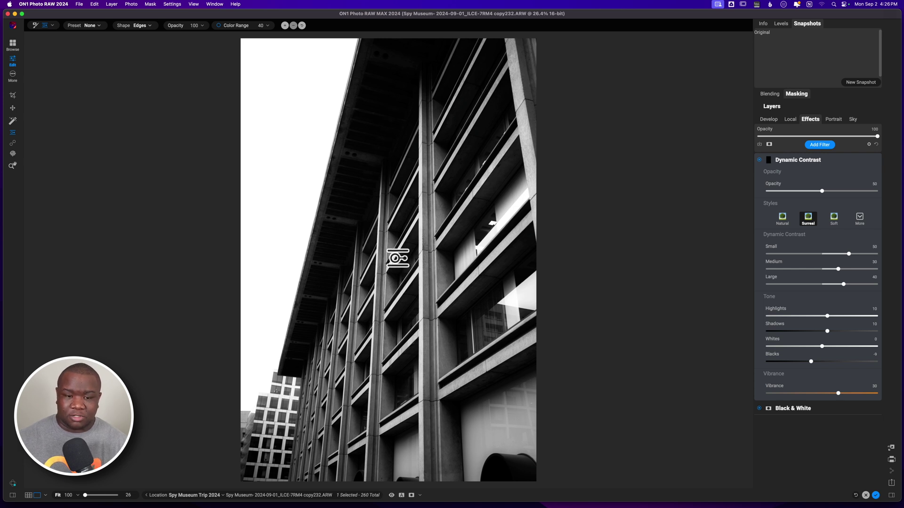
pyautogui.click(398, 258)
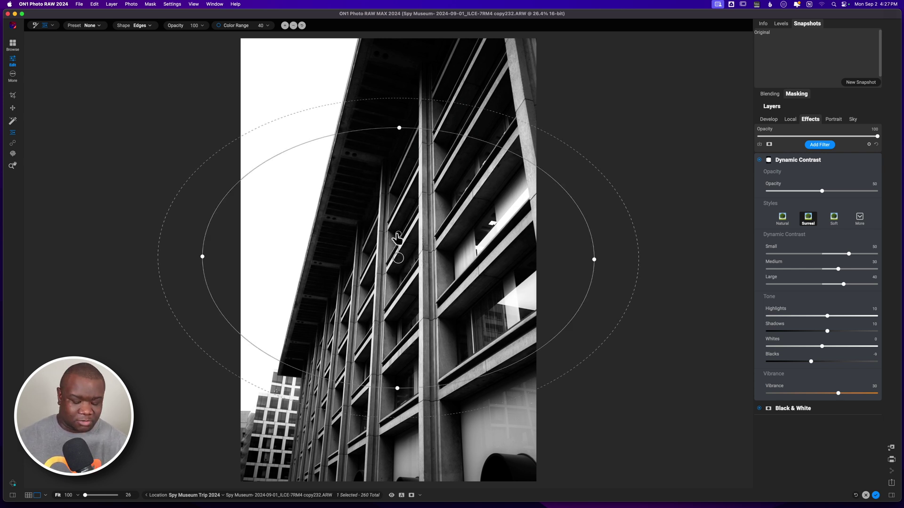
pyautogui.press('m')
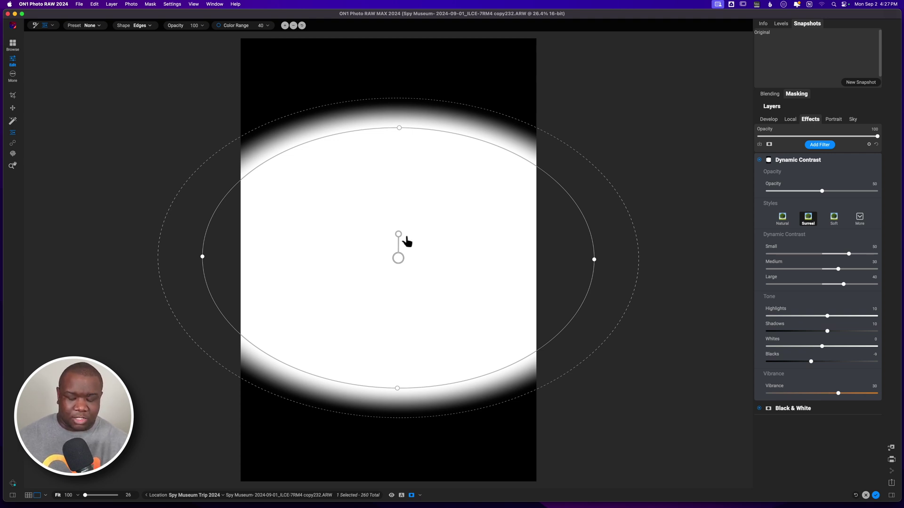
pyautogui.press('super+m')
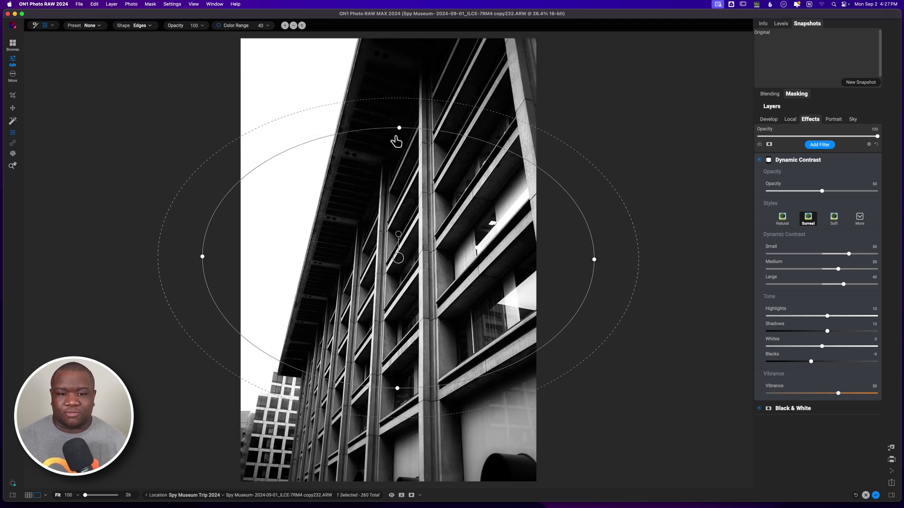
# Flatten, rotate to a steep diagonal, narrow and feather the elliptical mask.
pyautogui.moveTo(400, 132); pyautogui.dragTo(400, 188)
pyautogui.moveTo(397, 238); pyautogui.dragTo(419, 279)
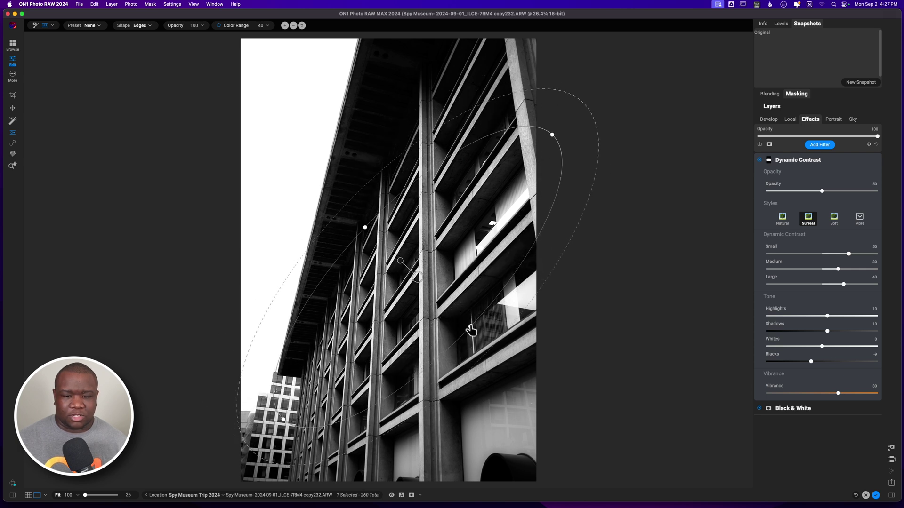
pyautogui.moveTo(462, 318); pyautogui.dragTo(453, 309)
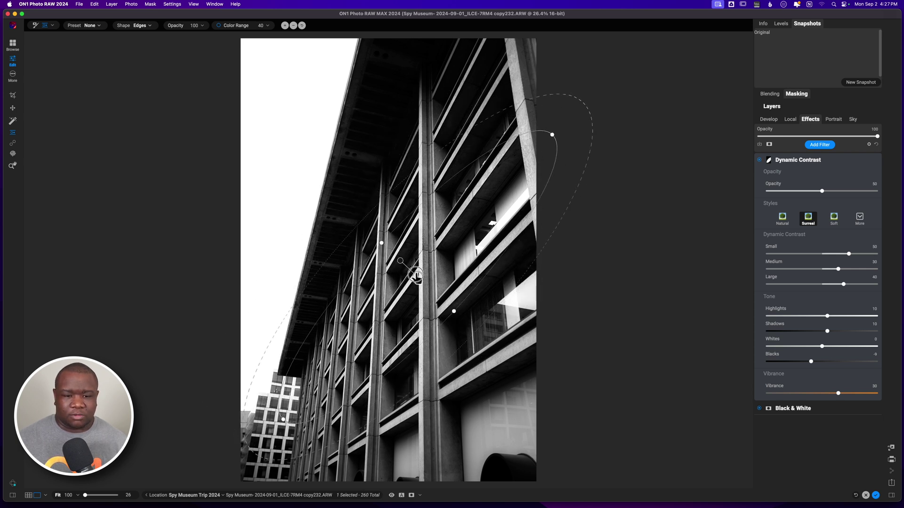
pyautogui.moveTo(417, 276); pyautogui.dragTo(412, 272)
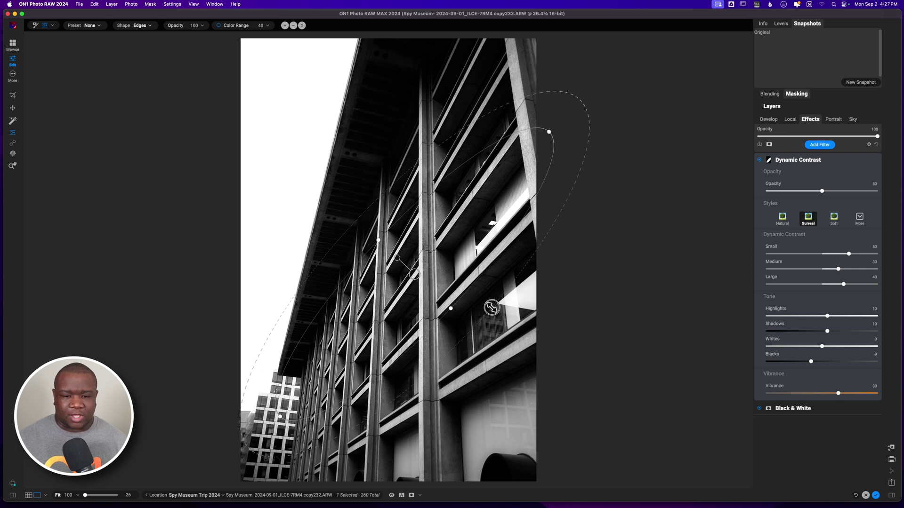
pyautogui.moveTo(492, 307); pyautogui.dragTo(519, 313)
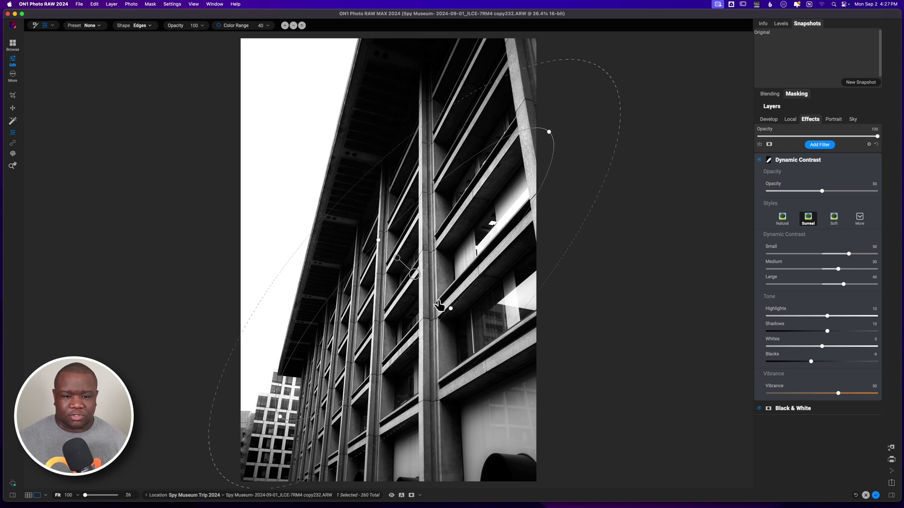
pyautogui.moveTo(451, 312); pyautogui.dragTo(426, 298)
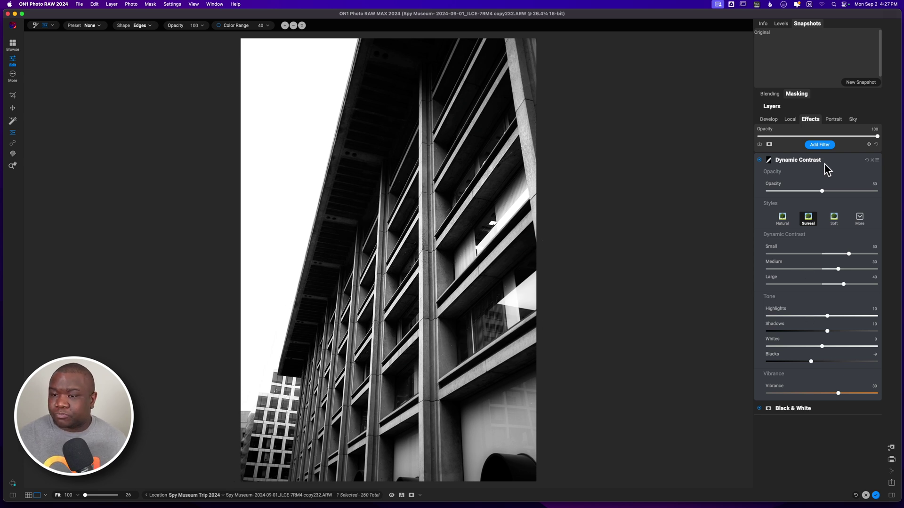
# Collapse the Dynamic Contrast filter settings.
pyautogui.click(837, 159)
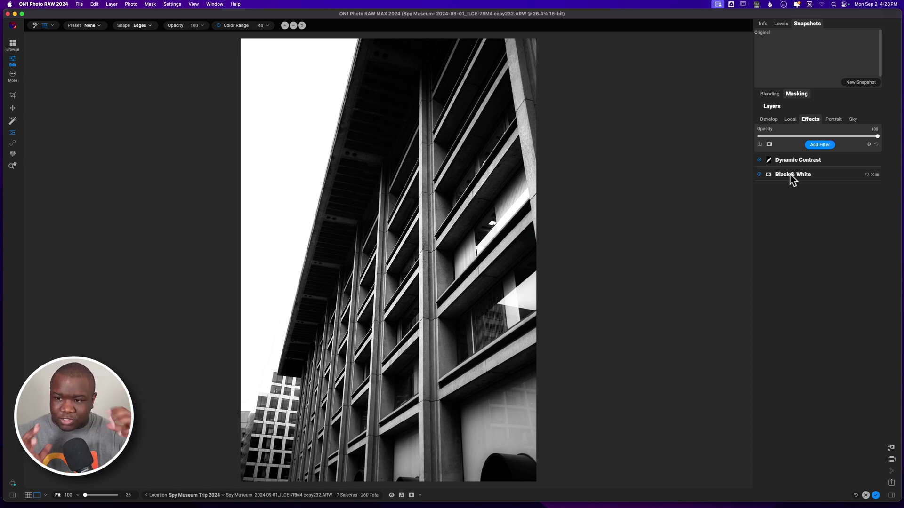
# Add a Tone Enhancer filter and lower its Exposure to -3.1.
pyautogui.click(813, 145)
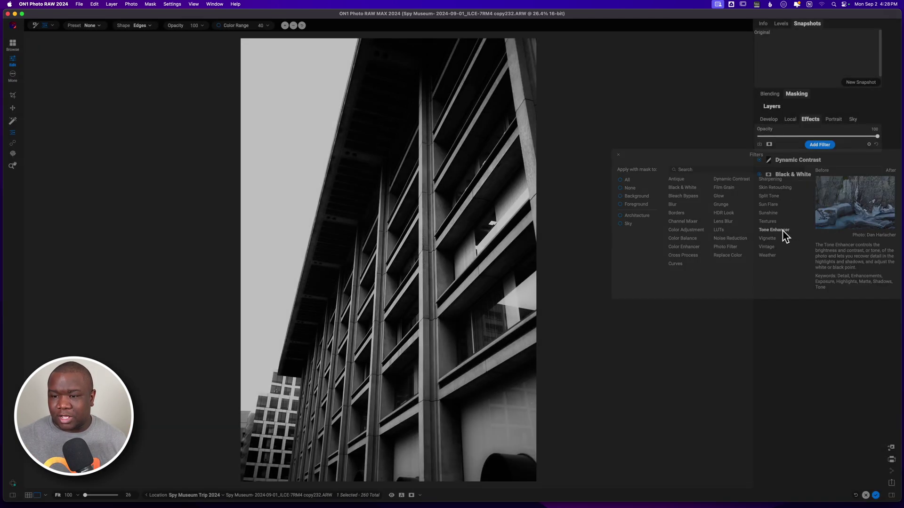
pyautogui.click(782, 230)
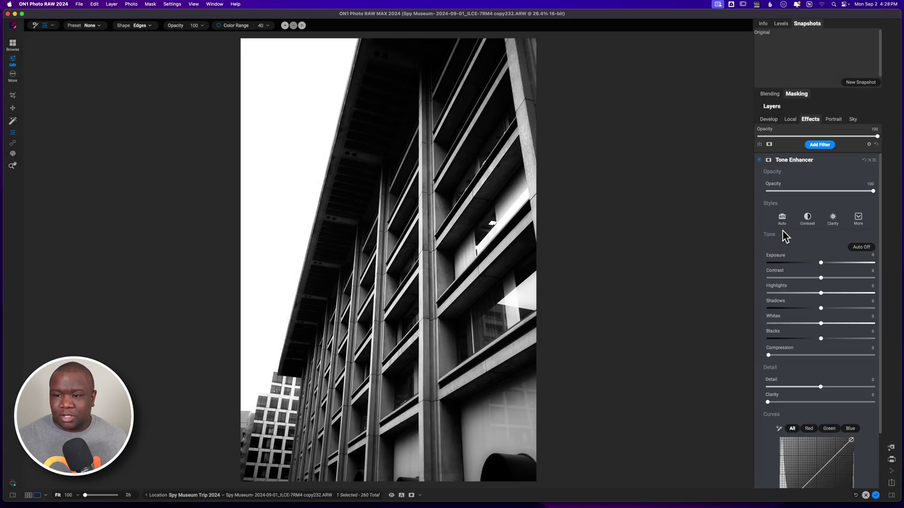
pyautogui.moveTo(821, 266); pyautogui.dragTo(792, 264)
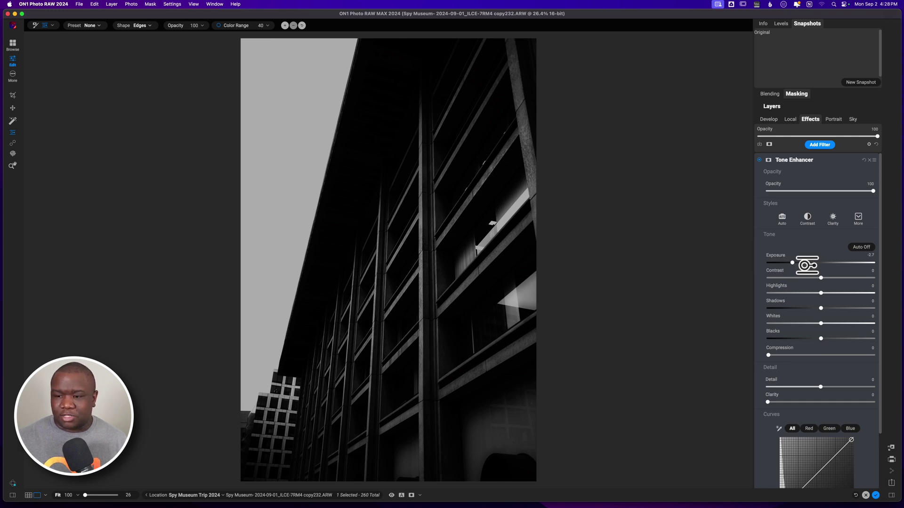
pyautogui.moveTo(792, 265); pyautogui.dragTo(789, 264)
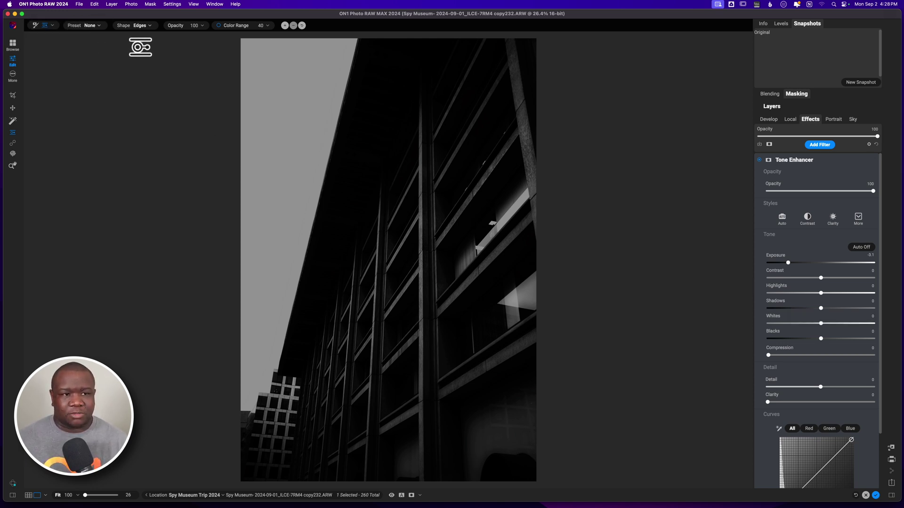
pyautogui.click(141, 26)
# Mask the Tone Enhancer with a Reflected Gradient, rotated diagonally and nudged into place across the facade.
pyautogui.click(151, 39)
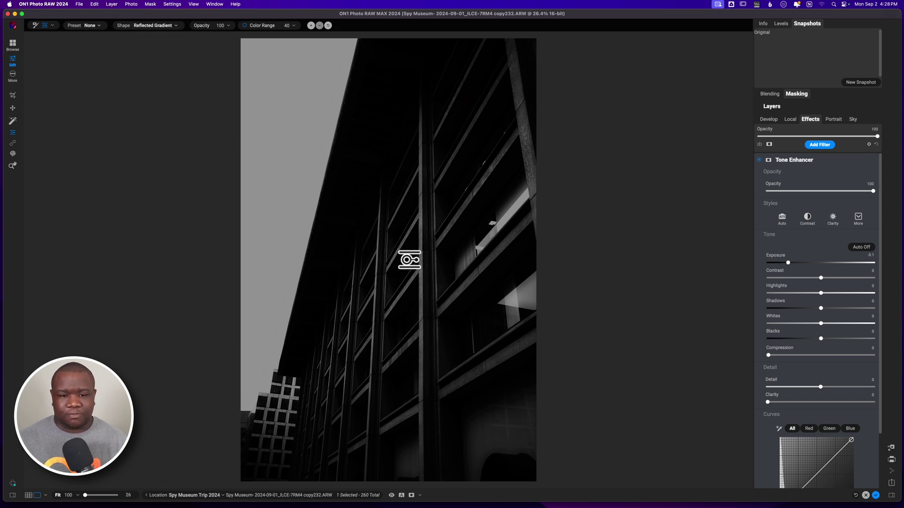
pyautogui.click(411, 264)
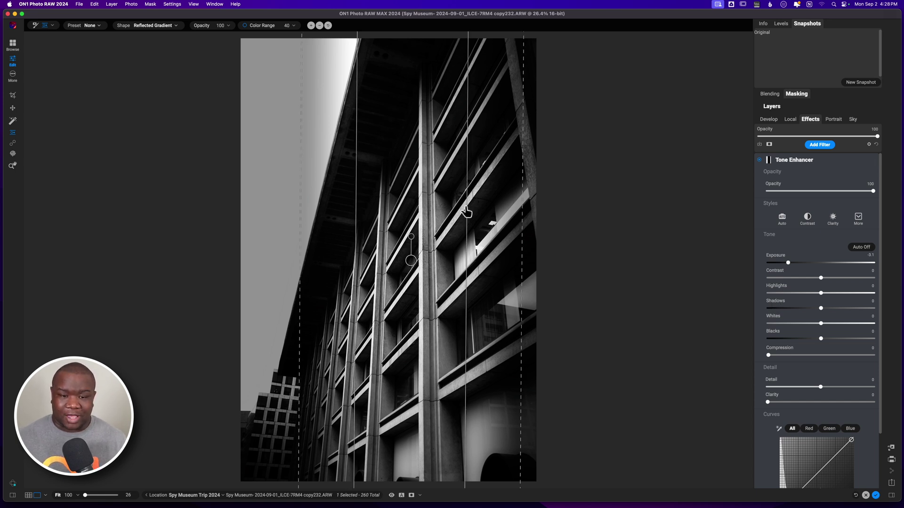
pyautogui.moveTo(411, 241); pyautogui.dragTo(423, 241)
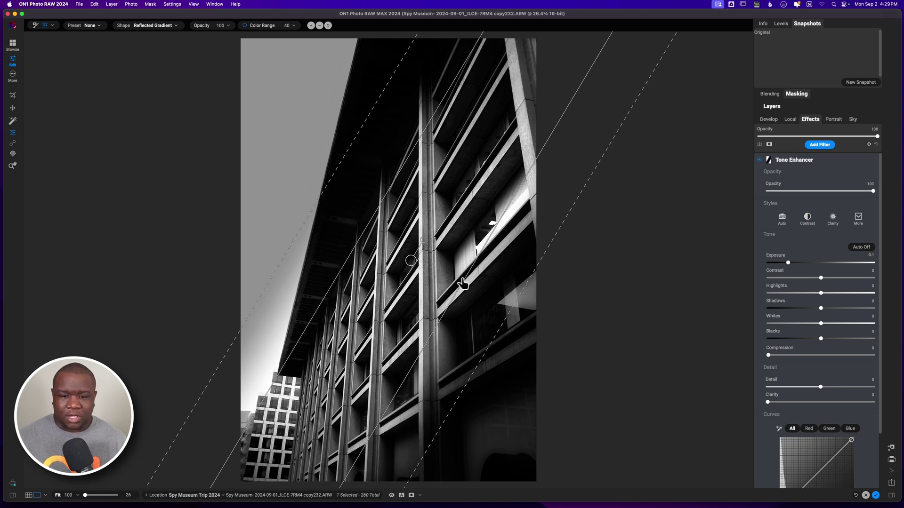
pyautogui.moveTo(460, 279); pyautogui.dragTo(458, 278)
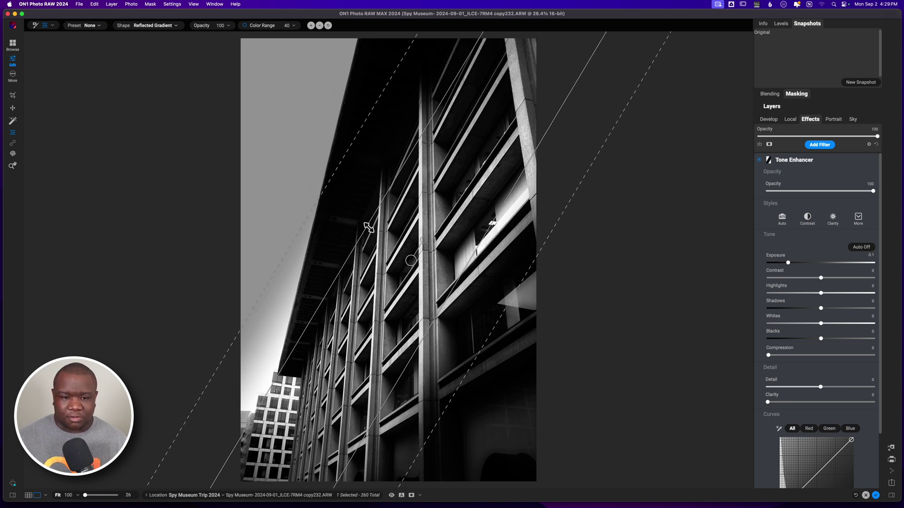
pyautogui.moveTo(368, 226); pyautogui.dragTo(372, 226)
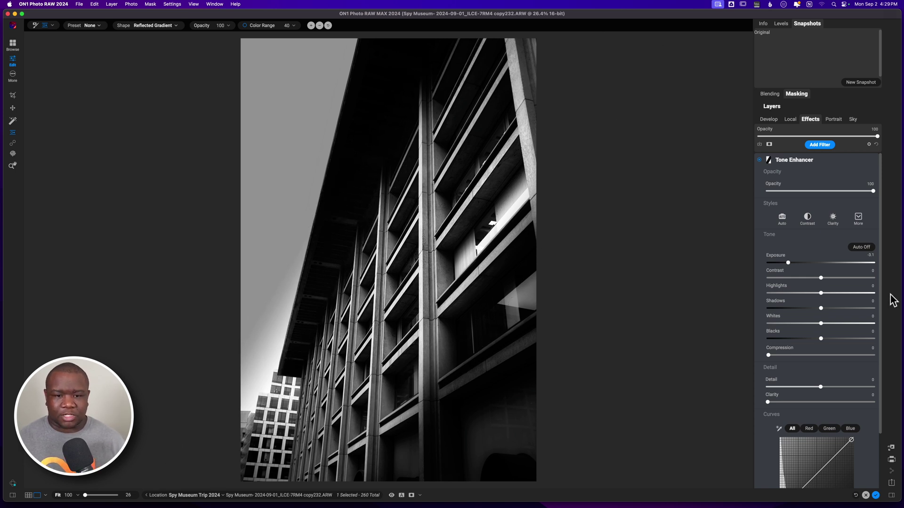
# Push the Tone Enhancer Exposure to about -3.9 with Shadows left at 0, then collapse its settings.
pyautogui.click(759, 160)
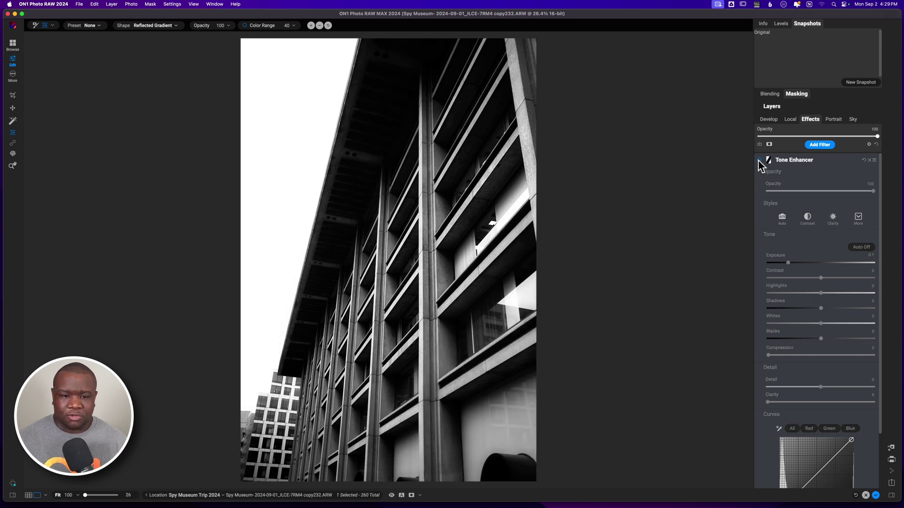
pyautogui.click(758, 160)
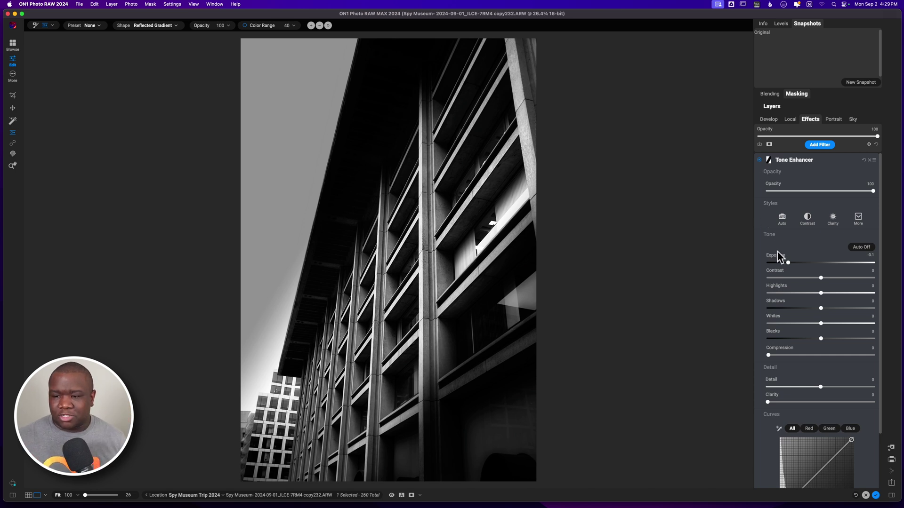
pyautogui.moveTo(788, 263); pyautogui.dragTo(784, 265)
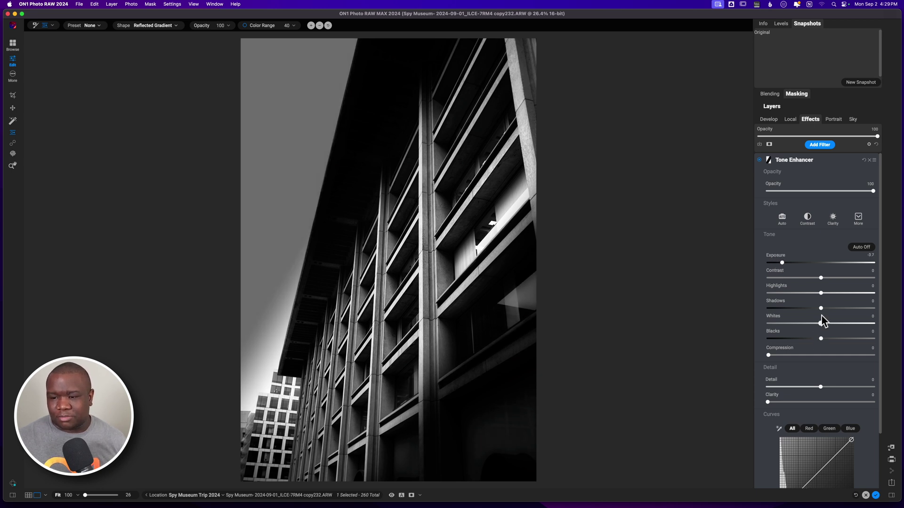
pyautogui.moveTo(822, 313); pyautogui.dragTo(898, 312)
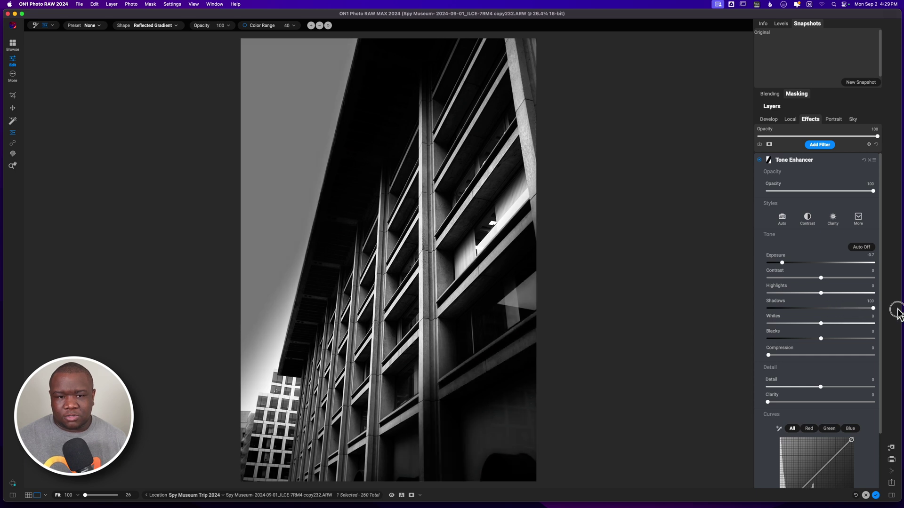
pyautogui.doubleClick(867, 308)
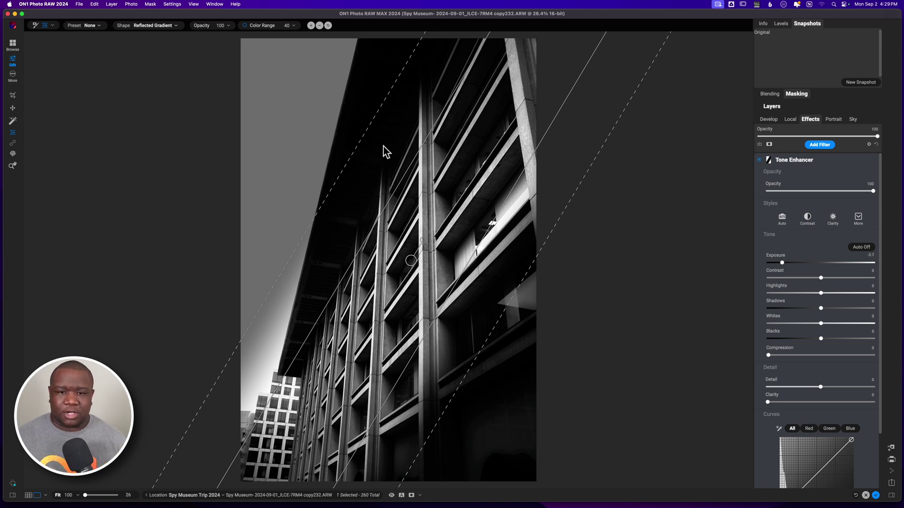
pyautogui.moveTo(782, 263)
pyautogui.mouseDown()
pyautogui.moveTo(810, 265)
pyautogui.moveTo(780, 265)
pyautogui.mouseUp()
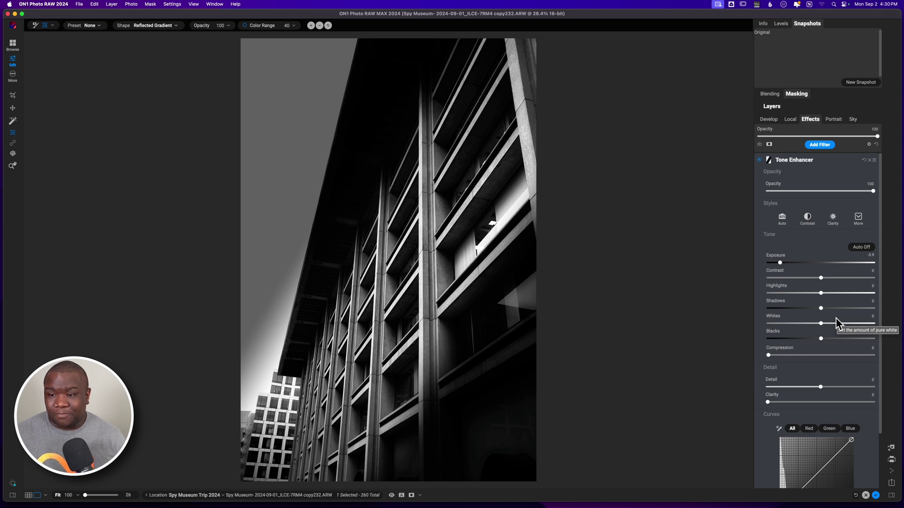
pyautogui.click(820, 160)
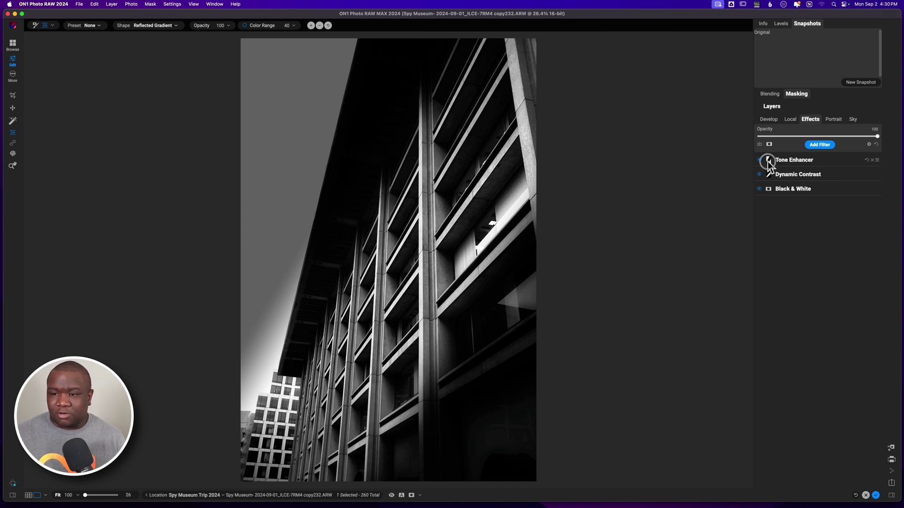
# Paint the Tone Enhancer mask over the bright lower-left building with a 900–1000 brush.
pyautogui.press('b')
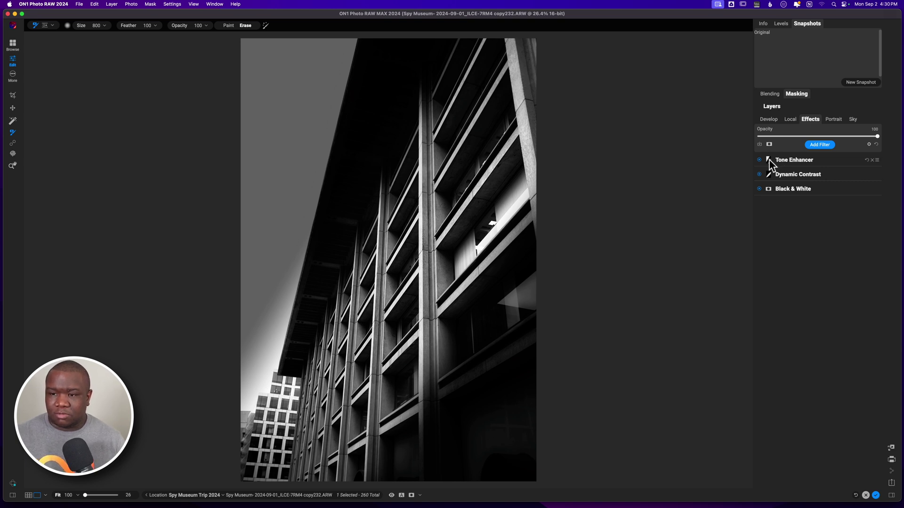
pyautogui.press(']')
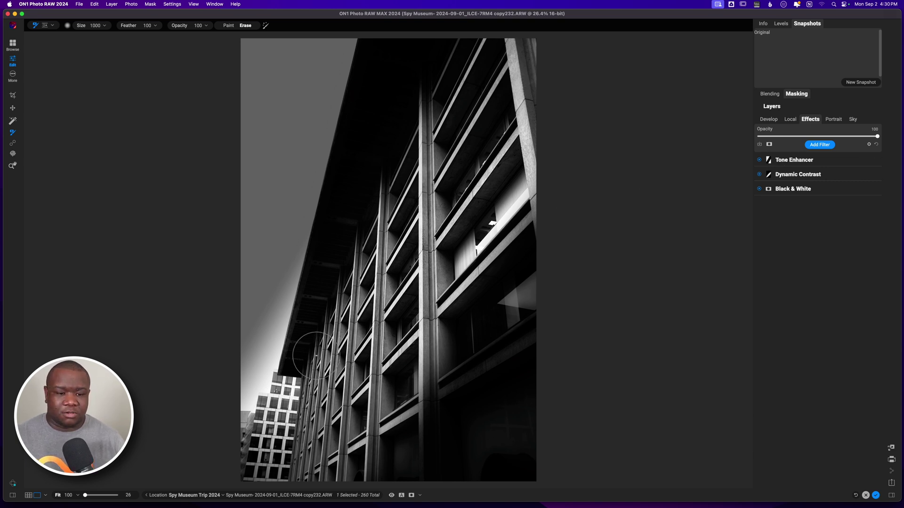
pyautogui.press('[')
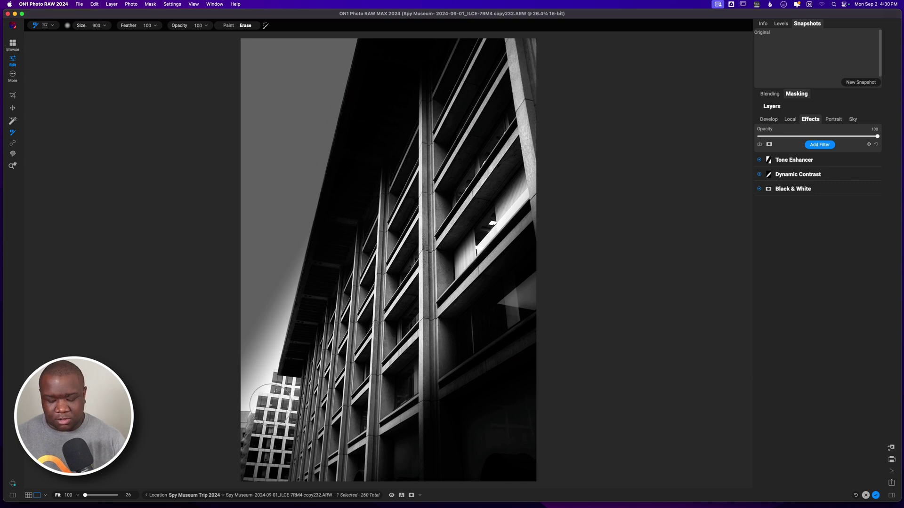
pyautogui.press('super+m')
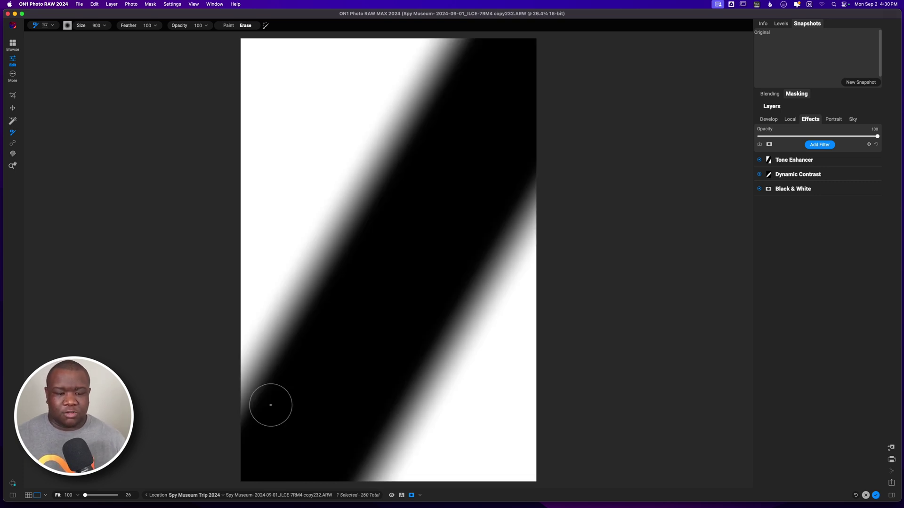
pyautogui.press('[')
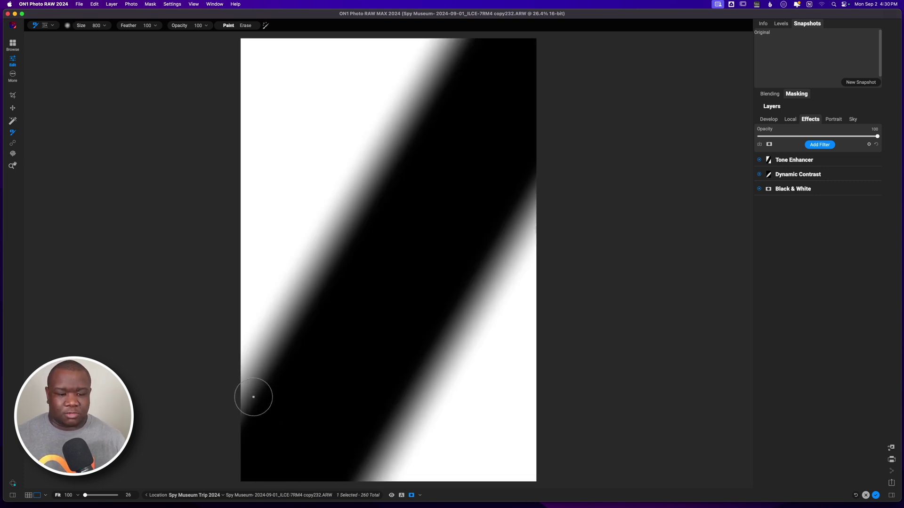
pyautogui.press(']')
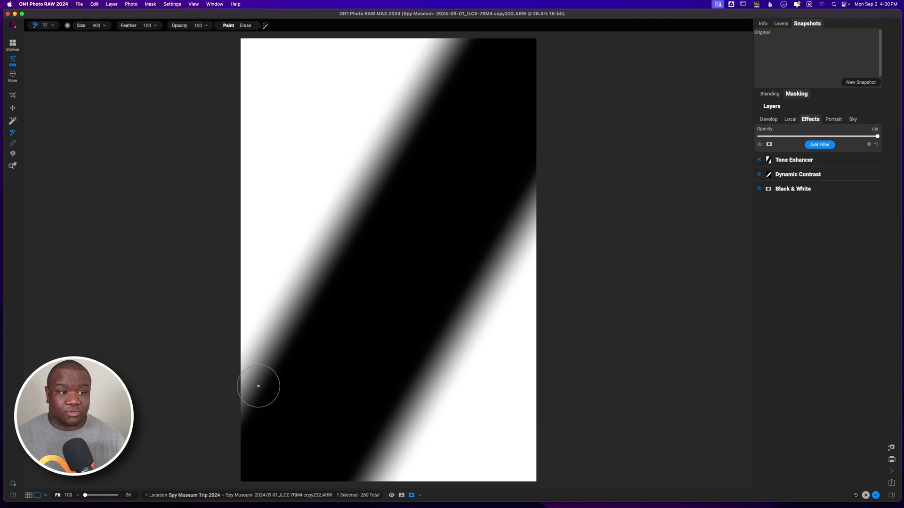
pyautogui.press(']')
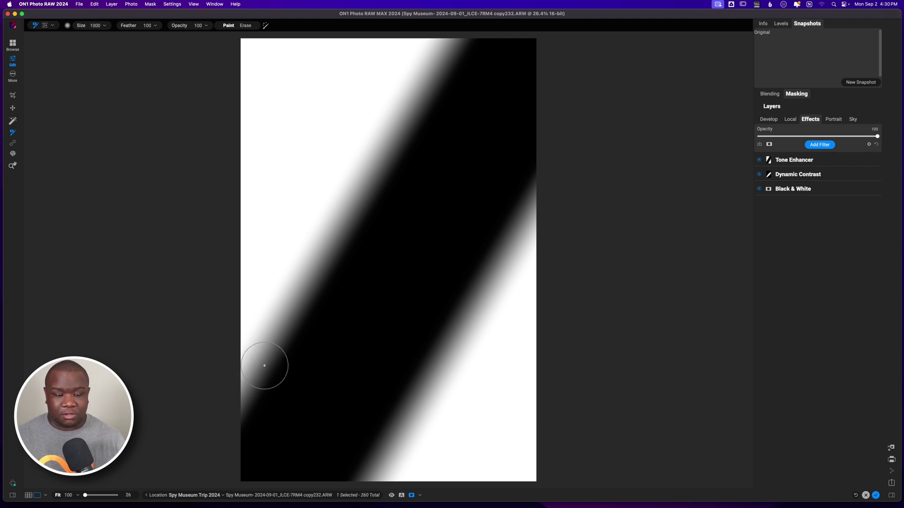
pyautogui.press('super+m')
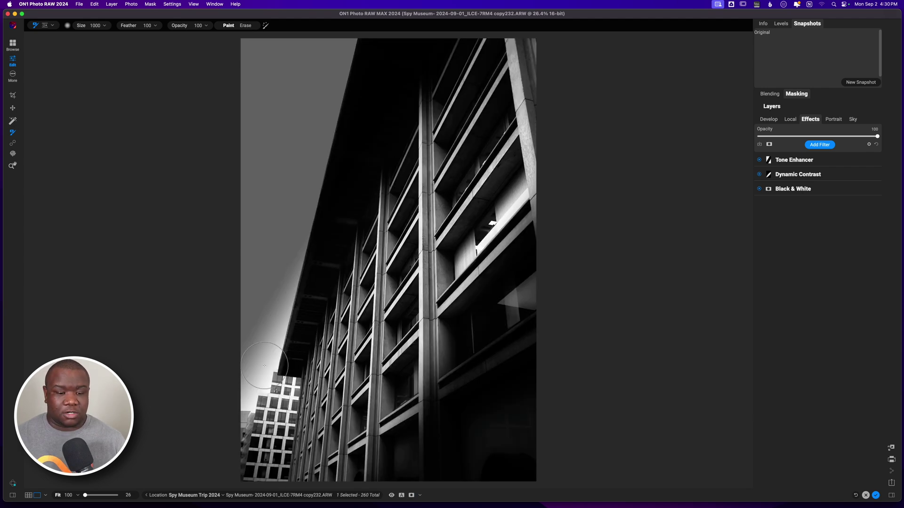
pyautogui.moveTo(278, 391)
pyautogui.mouseDown()
pyautogui.moveTo(248, 480)
pyautogui.moveTo(269, 389)
pyautogui.moveTo(237, 446)
pyautogui.moveTo(283, 386)
pyautogui.moveTo(244, 431)
pyautogui.moveTo(241, 449)
pyautogui.moveTo(282, 400)
pyautogui.moveTo(258, 482)
pyautogui.moveTo(271, 439)
pyautogui.moveTo(277, 495)
pyautogui.moveTo(277, 384)
pyautogui.moveTo(270, 386)
pyautogui.moveTo(276, 379)
pyautogui.moveTo(247, 404)
pyautogui.moveTo(261, 371)
pyautogui.moveTo(233, 399)
pyautogui.moveTo(290, 387)
pyautogui.moveTo(277, 375)
pyautogui.moveTo(268, 329)
pyautogui.moveTo(292, 230)
pyautogui.moveTo(291, 278)
pyautogui.moveTo(252, 390)
pyautogui.moveTo(284, 300)
pyautogui.moveTo(278, 318)
pyautogui.moveTo(252, 382)
pyautogui.moveTo(267, 304)
pyautogui.moveTo(233, 426)
pyautogui.moveTo(266, 369)
pyautogui.moveTo(247, 440)
pyautogui.moveTo(294, 357)
pyautogui.moveTo(250, 472)
pyautogui.mouseUp()
pyautogui.press('[')
pyautogui.press('[')
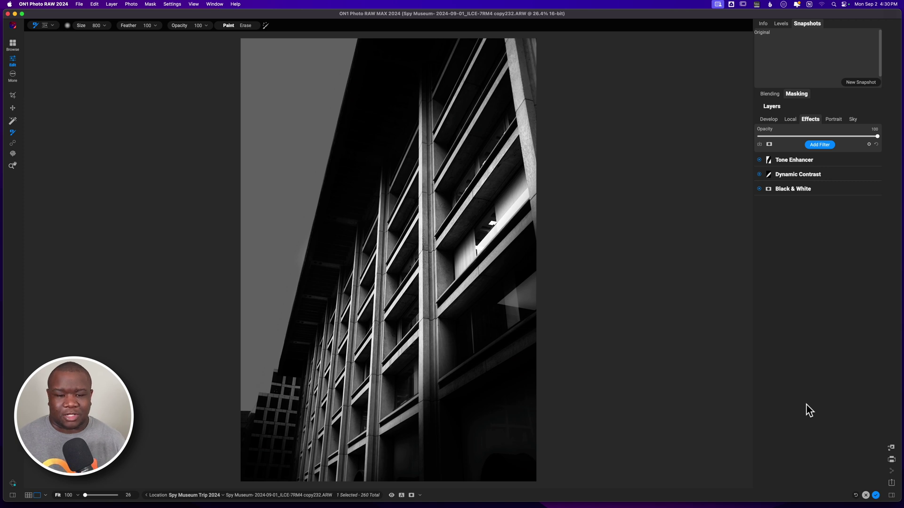
# Add a Blur filter from the Filters browser to the top of the stack.
pyautogui.click(821, 145)
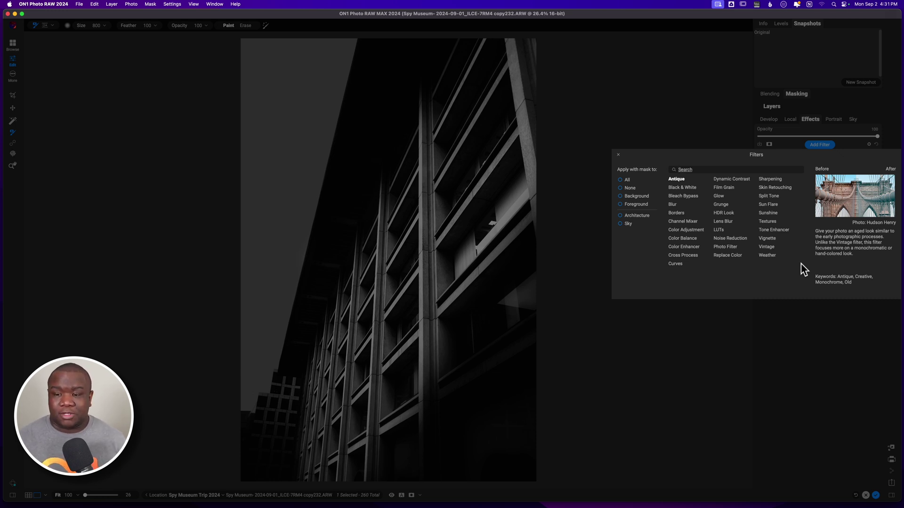
pyautogui.click(675, 206)
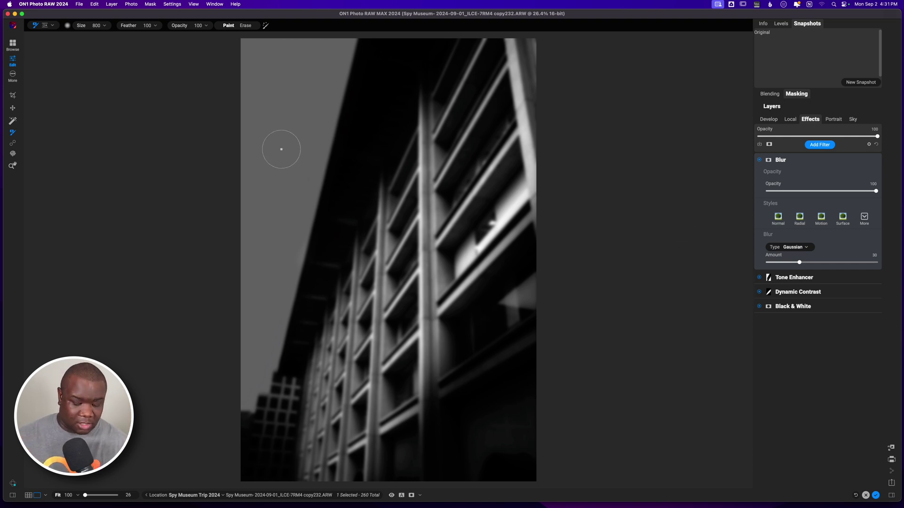
# Place a Reflected Gradient mask on the Blur, tilted along the building with a narrowed sharp band.
pyautogui.press('m')
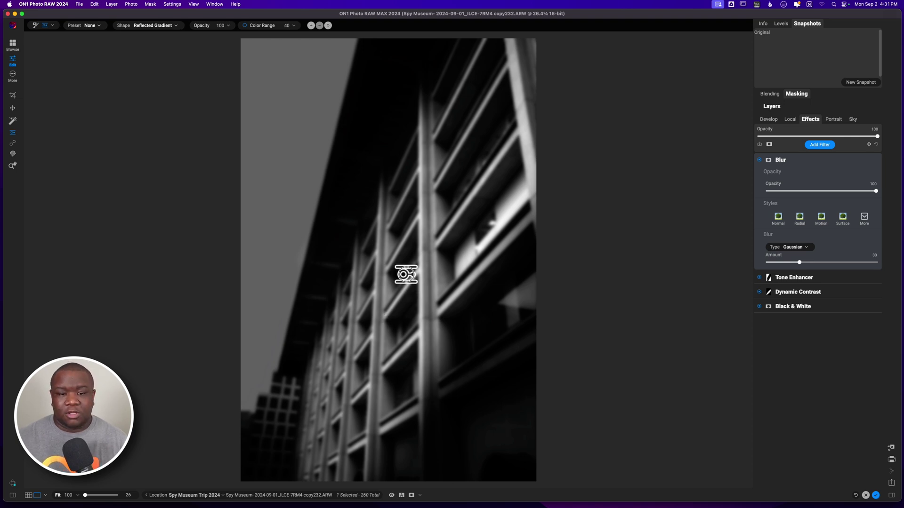
pyautogui.click(407, 275)
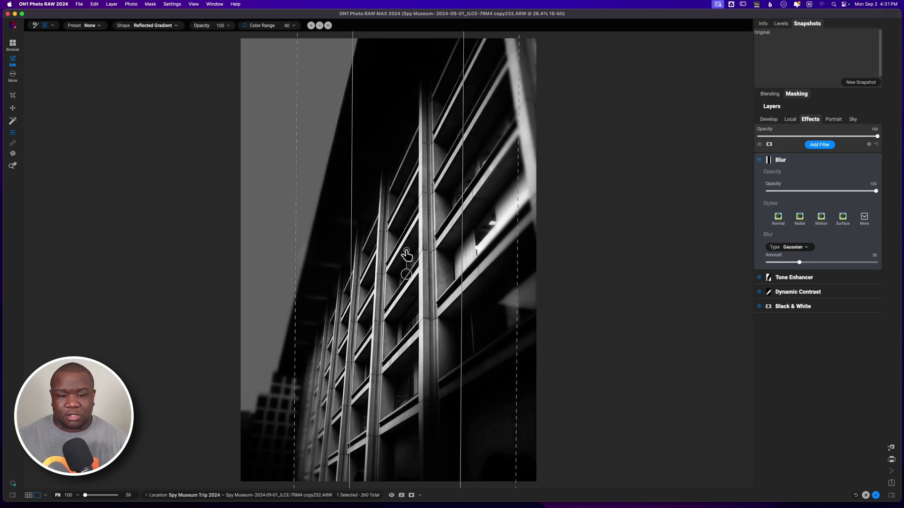
pyautogui.moveTo(407, 251); pyautogui.dragTo(418, 253)
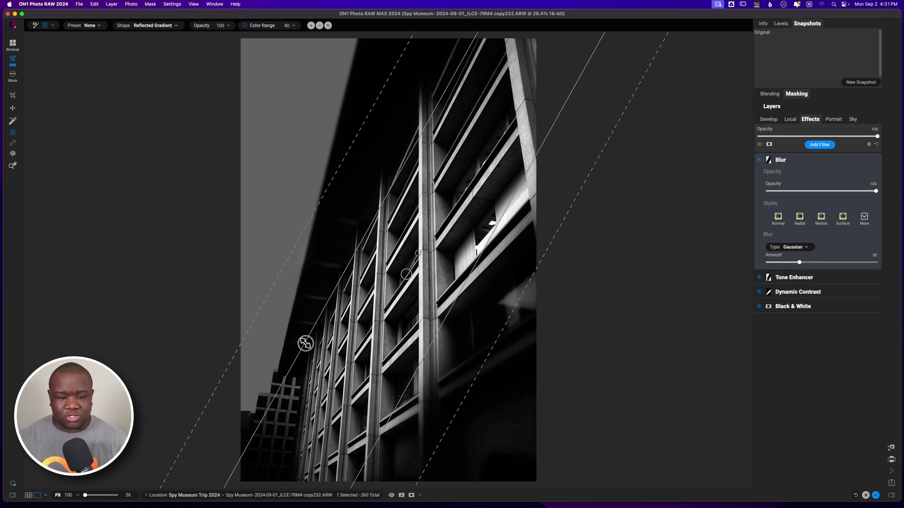
pyautogui.moveTo(305, 343); pyautogui.dragTo(324, 354)
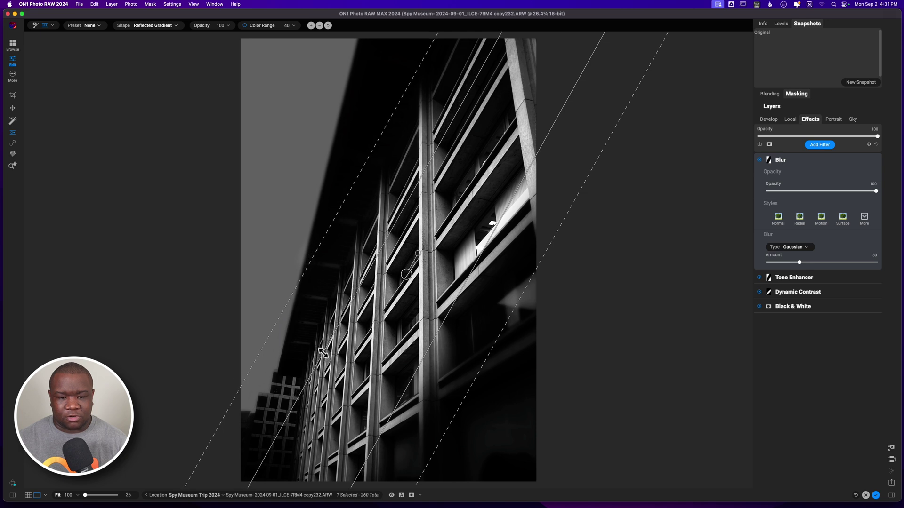
pyautogui.moveTo(425, 352); pyautogui.dragTo(401, 339)
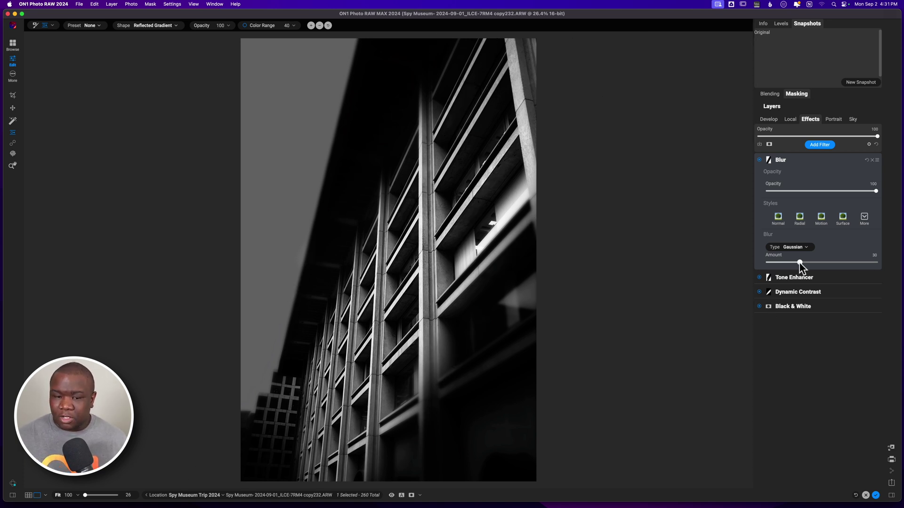
# Raise the Blur Amount to 63 and widen the gradient falloff on both sides.
pyautogui.moveTo(800, 264); pyautogui.dragTo(836, 266)
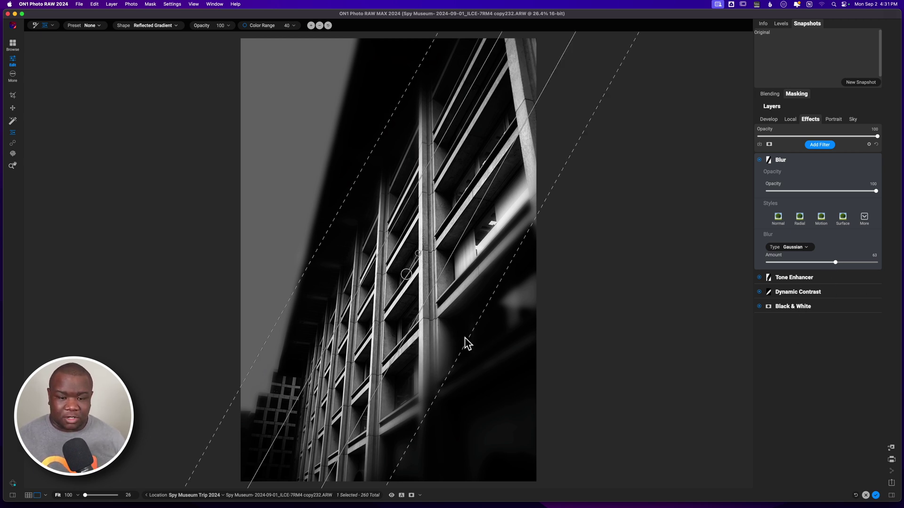
pyautogui.moveTo(469, 339); pyautogui.dragTo(492, 349)
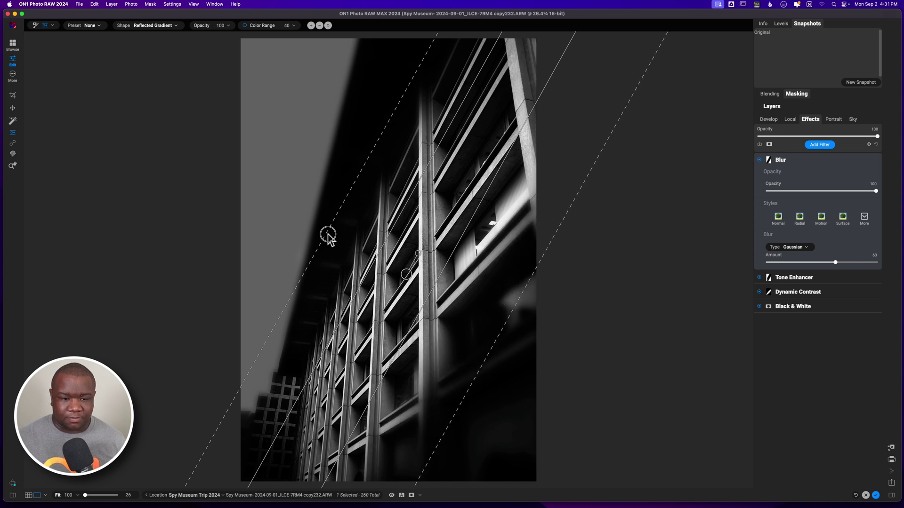
pyautogui.moveTo(325, 230); pyautogui.dragTo(317, 220)
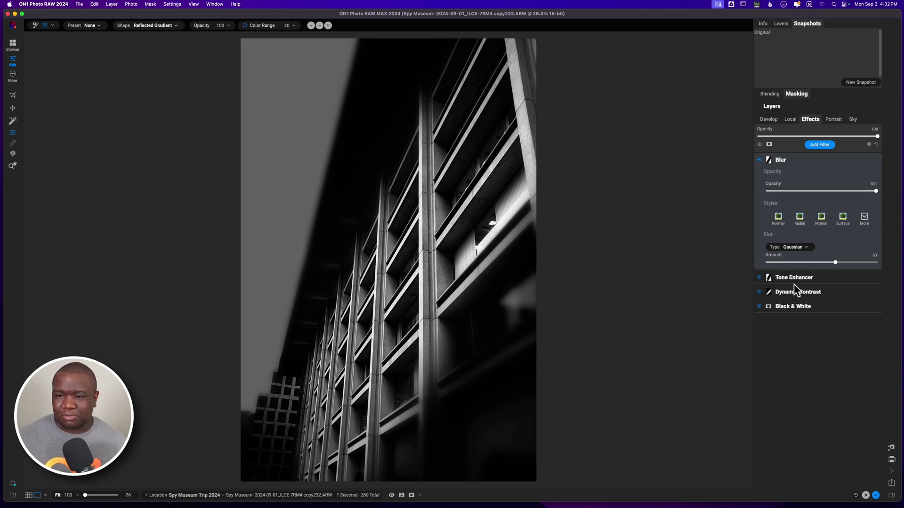
pyautogui.click(759, 160)
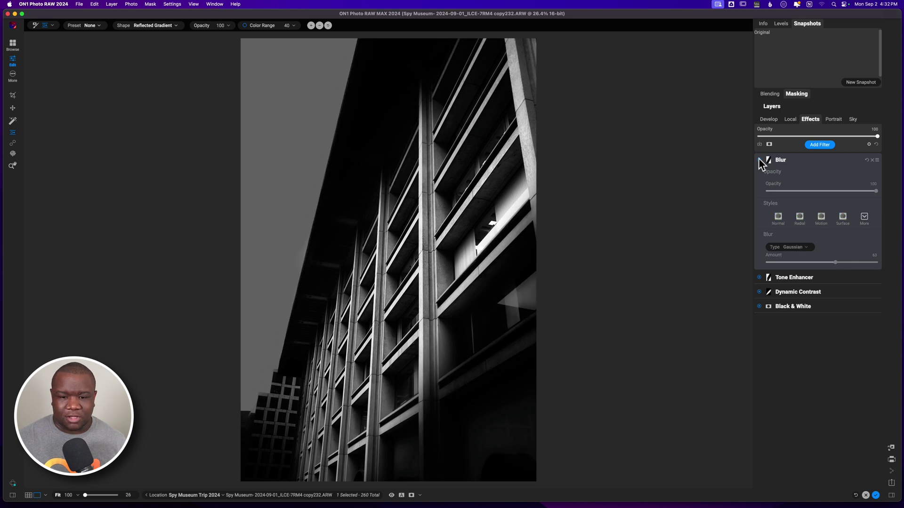
pyautogui.click(758, 160)
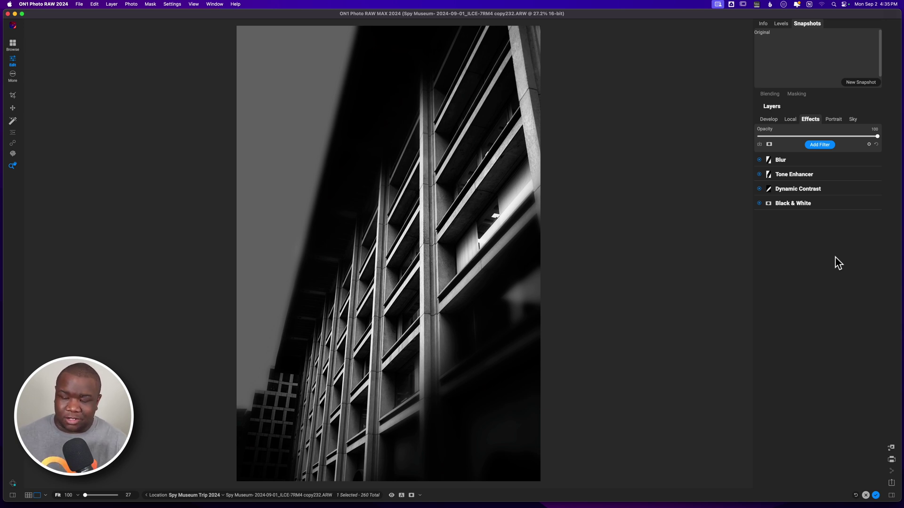
# Add a Glow filter to the stack and raise its Amount to 34.
pyautogui.click(818, 145)
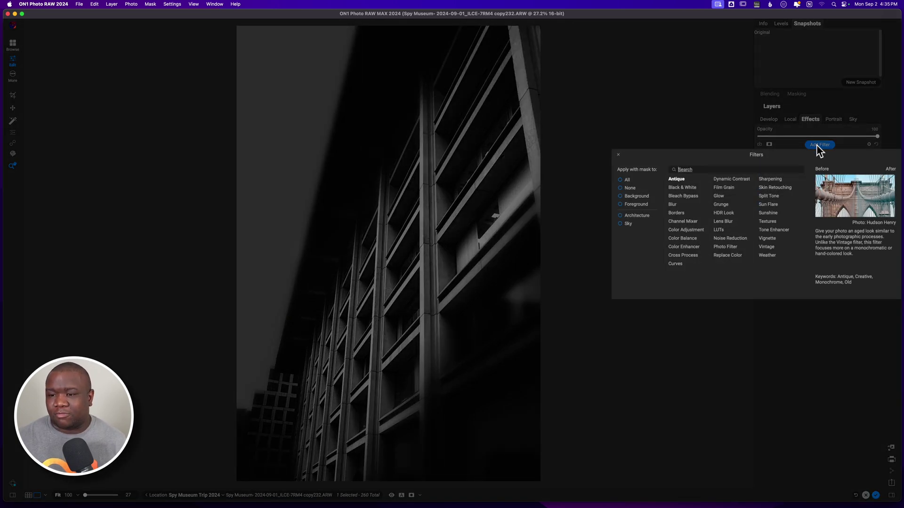
pyautogui.click(719, 197)
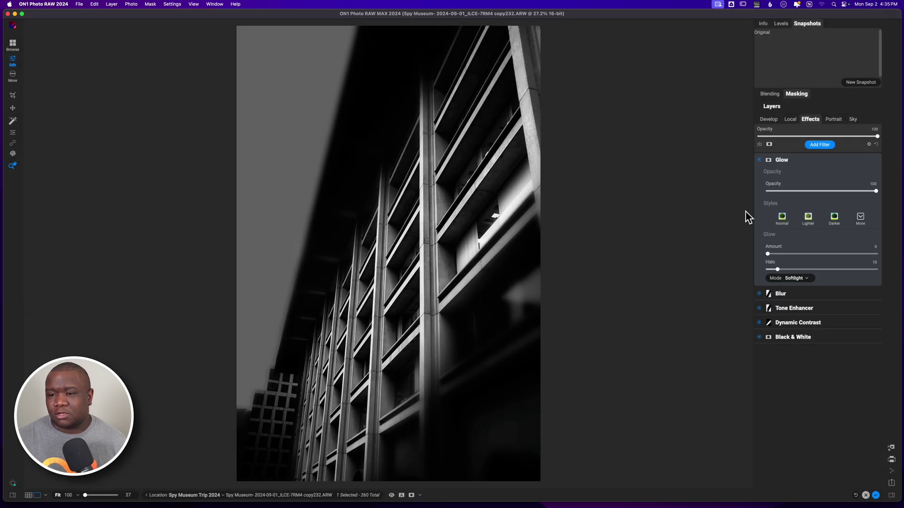
pyautogui.moveTo(770, 254); pyautogui.dragTo(837, 270)
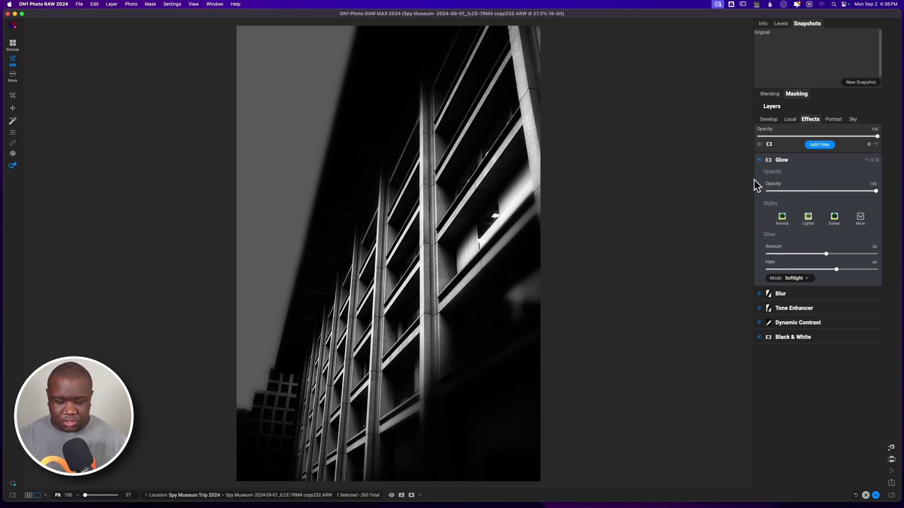
# Place an Edges-shape ellipse mask on the Glow layer and shrink it around the centre.
pyautogui.press('m')
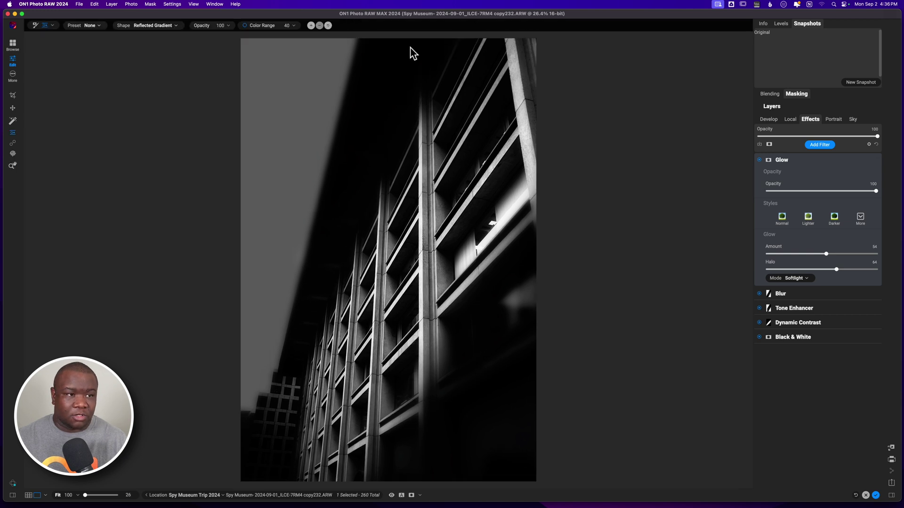
pyautogui.click(153, 26)
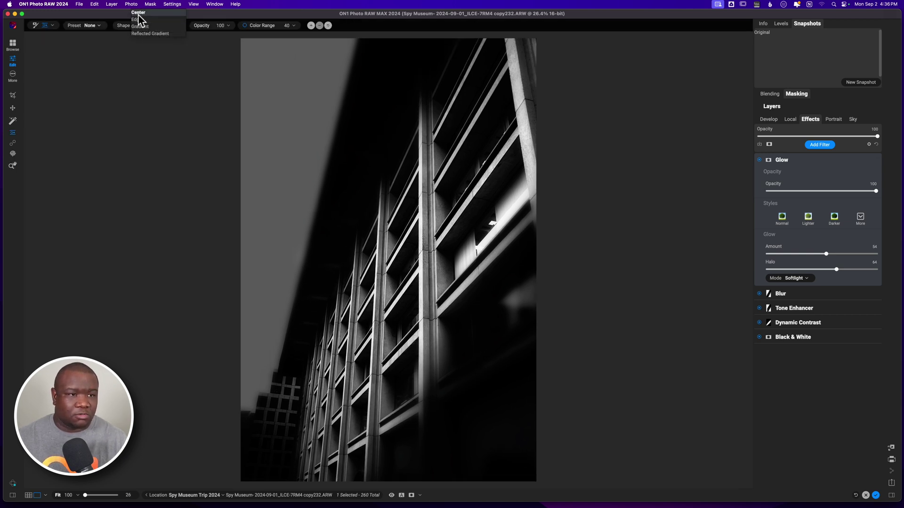
pyautogui.click(140, 19)
pyautogui.click(399, 278)
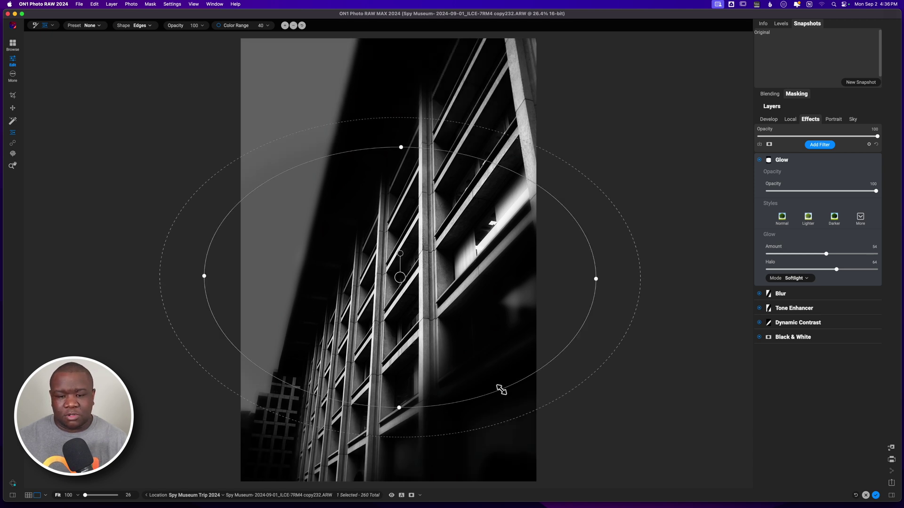
pyautogui.moveTo(502, 390); pyautogui.dragTo(462, 300)
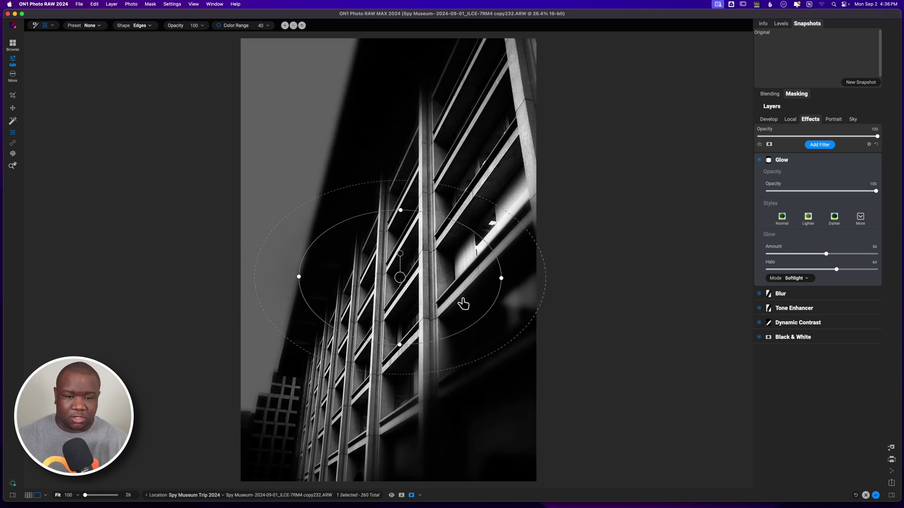
pyautogui.press('super+m')
pyautogui.press('super+m')
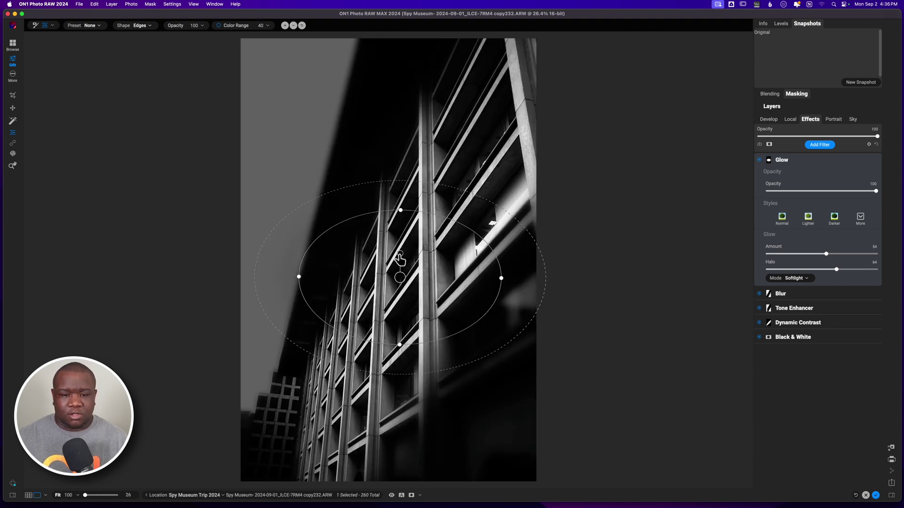
# Tilt the Glow mask ellipse about 45°, widen its feather, and check coverage in mask view.
pyautogui.moveTo(399, 258); pyautogui.dragTo(388, 268)
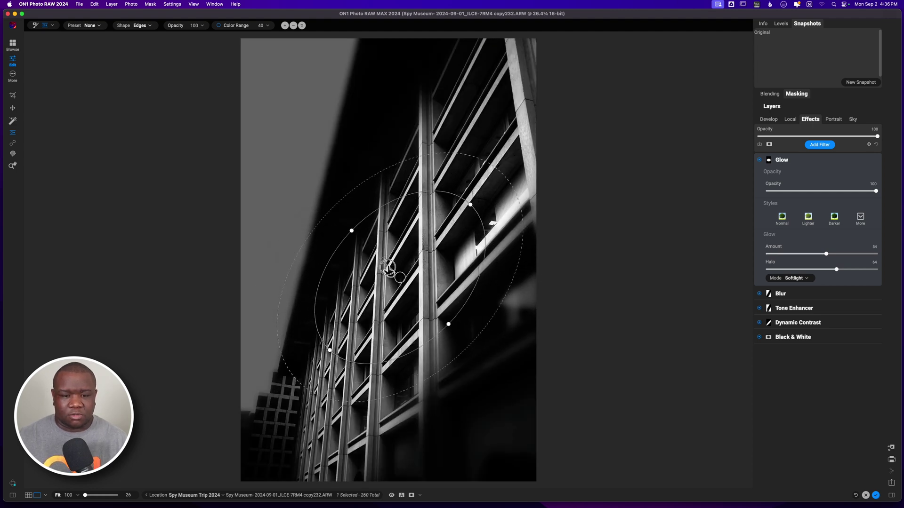
pyautogui.moveTo(341, 206); pyautogui.dragTo(340, 5)
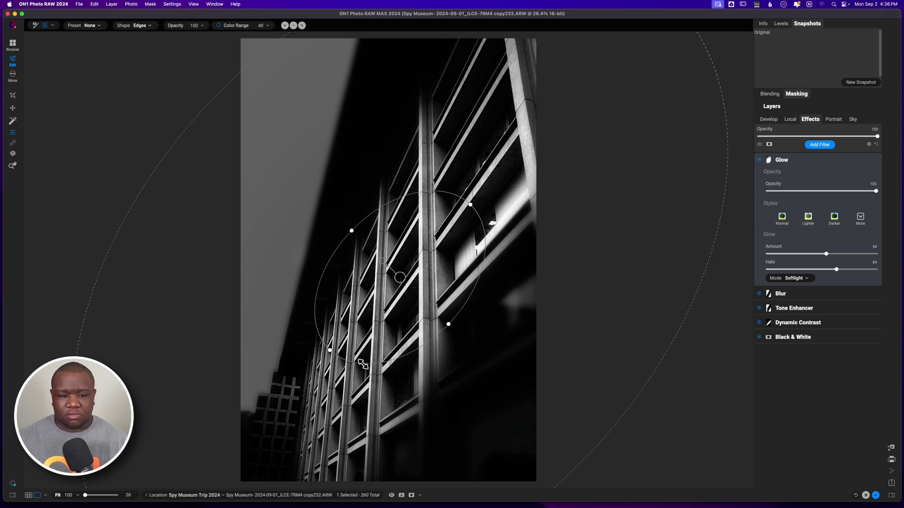
pyautogui.moveTo(364, 361); pyautogui.dragTo(385, 324)
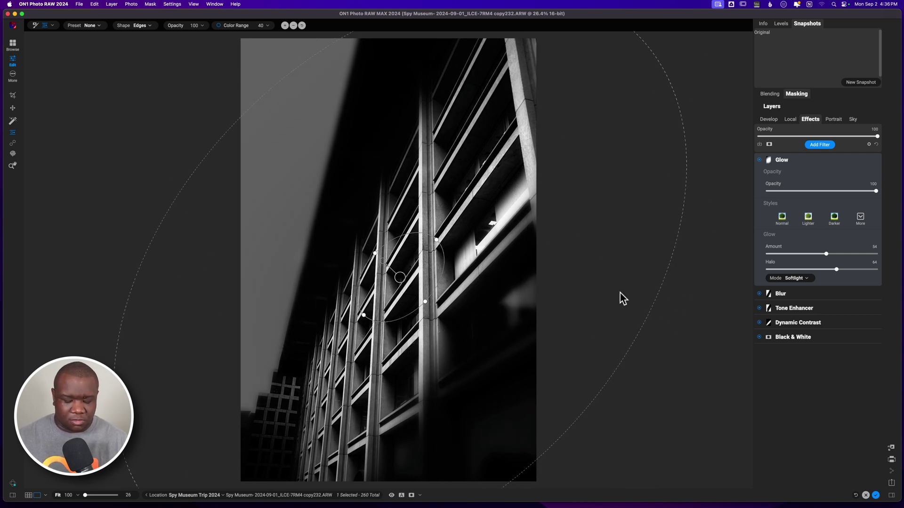
pyautogui.press('super+m')
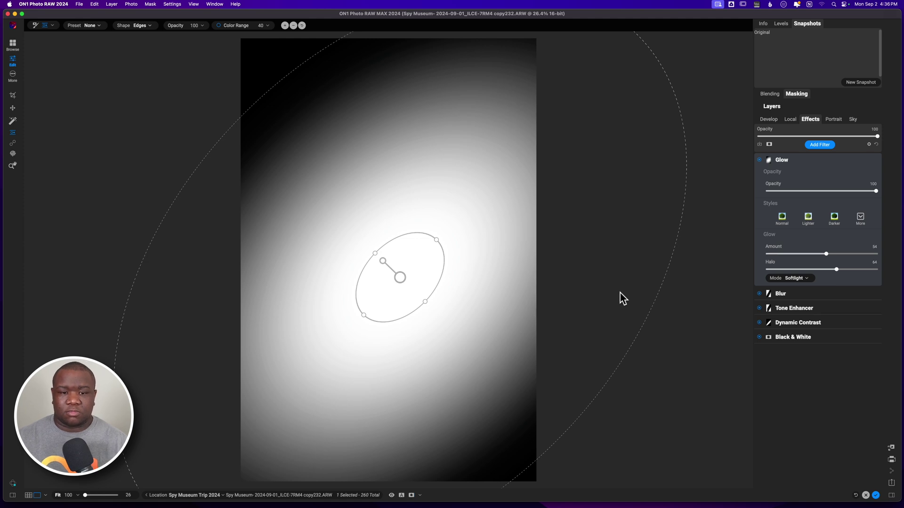
pyautogui.press('super+m')
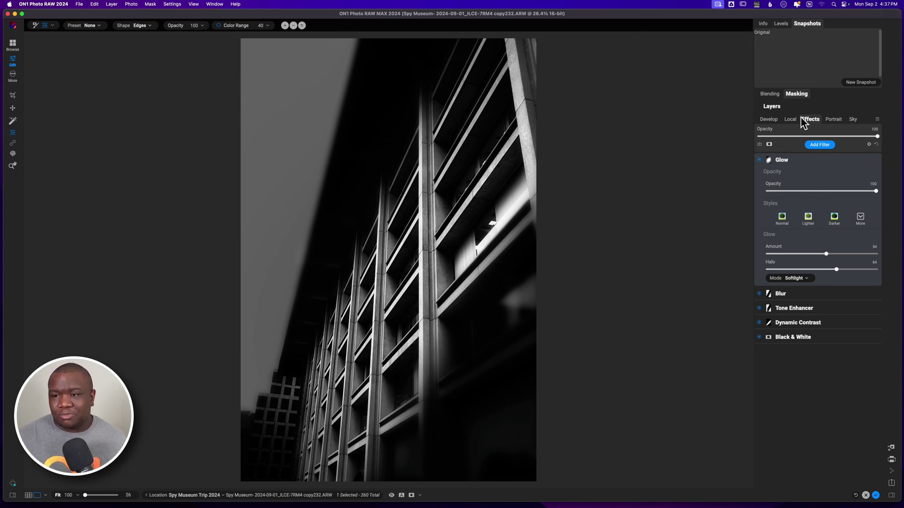
# Test Glow mask Density at 74 then back to 100, adjust the ellipse tilt, and tighten its feather.
pyautogui.click(795, 95)
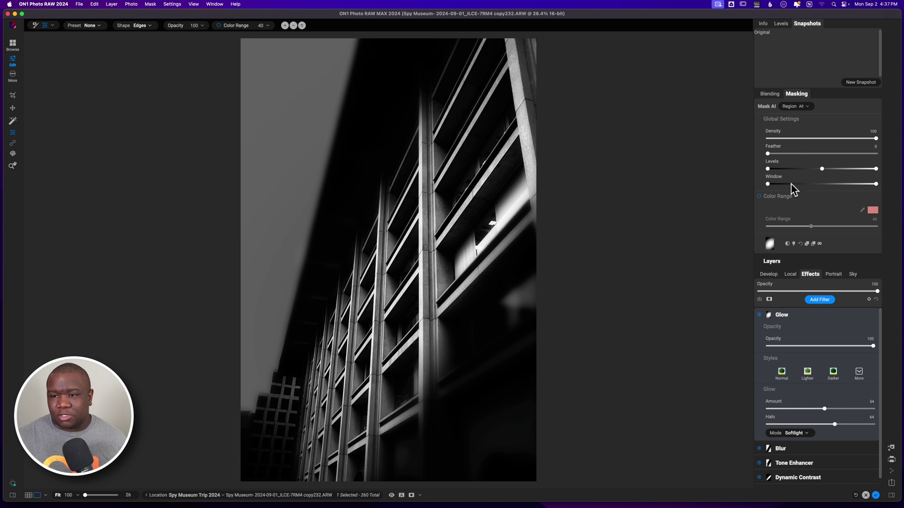
pyautogui.click(876, 140)
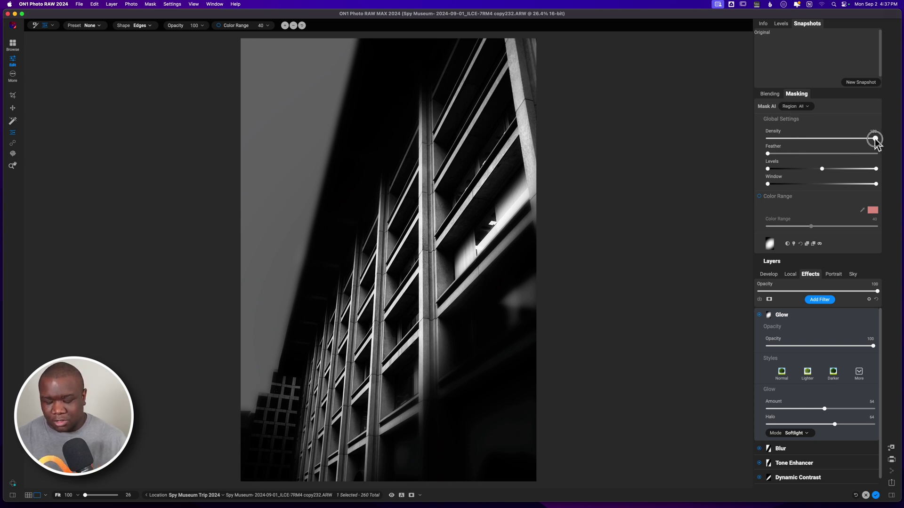
pyautogui.press('super+m')
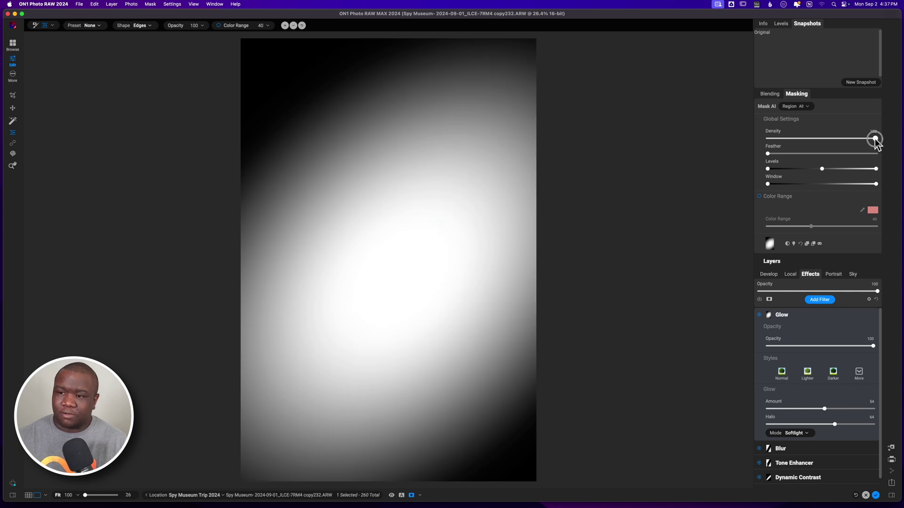
pyautogui.moveTo(875, 140); pyautogui.dragTo(847, 139)
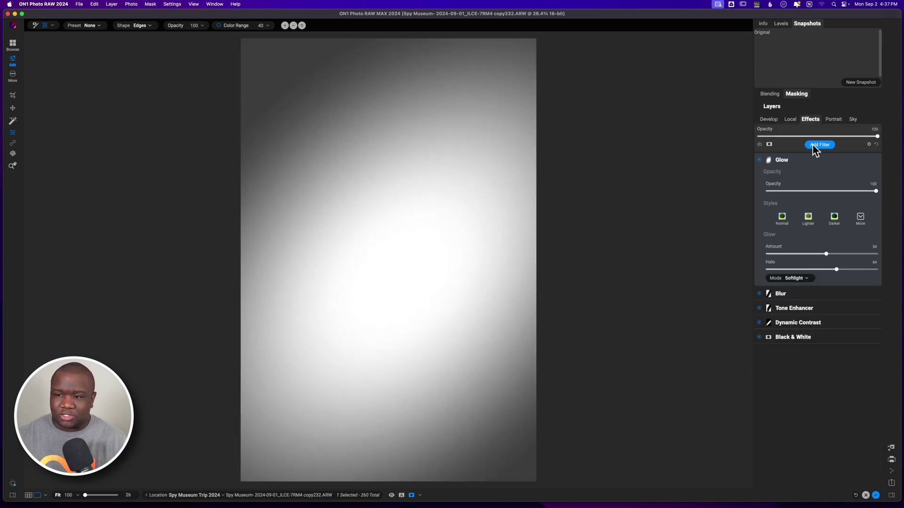
pyautogui.click(797, 94)
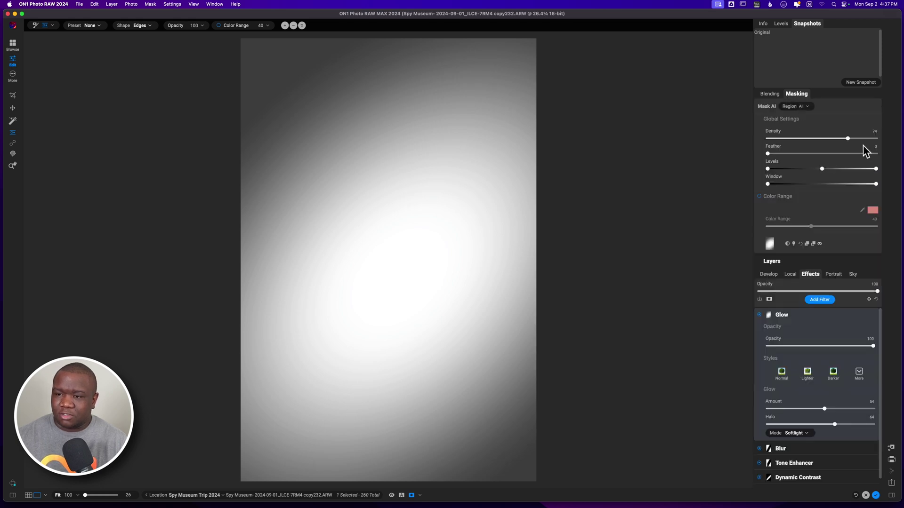
pyautogui.moveTo(848, 139)
pyautogui.mouseDown()
pyautogui.moveTo(880, 140)
pyautogui.moveTo(852, 147)
pyautogui.mouseUp()
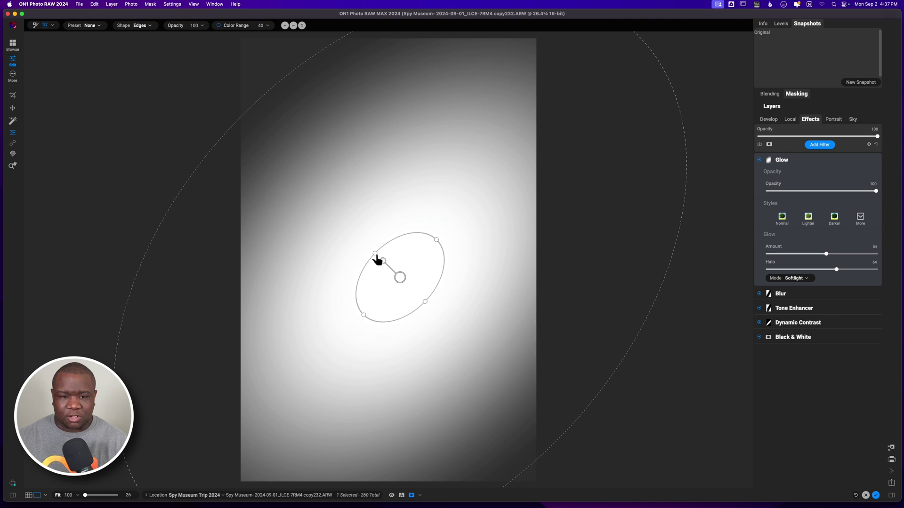
pyautogui.moveTo(375, 255); pyautogui.dragTo(306, 266)
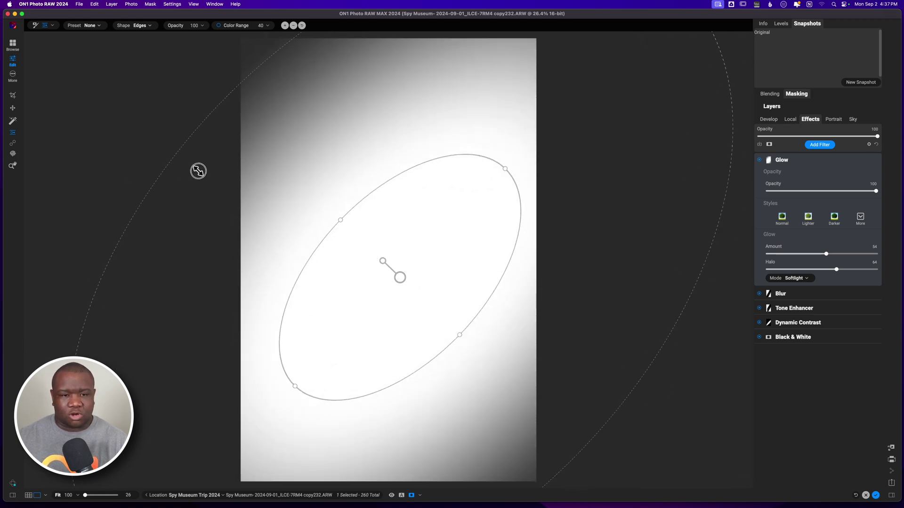
pyautogui.moveTo(196, 171); pyautogui.dragTo(287, 202)
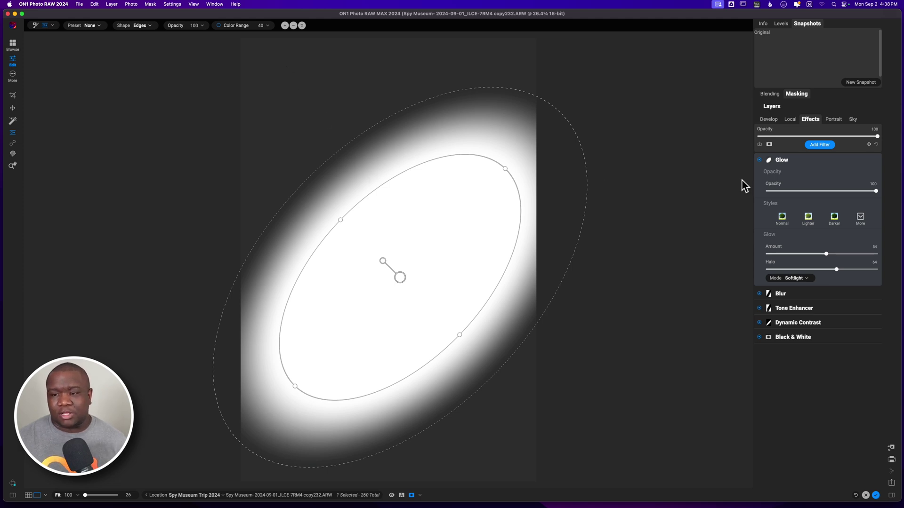
# Set the Glow mask density to 55 and stretch the ellipse toward both facade corners.
pyautogui.click(795, 97)
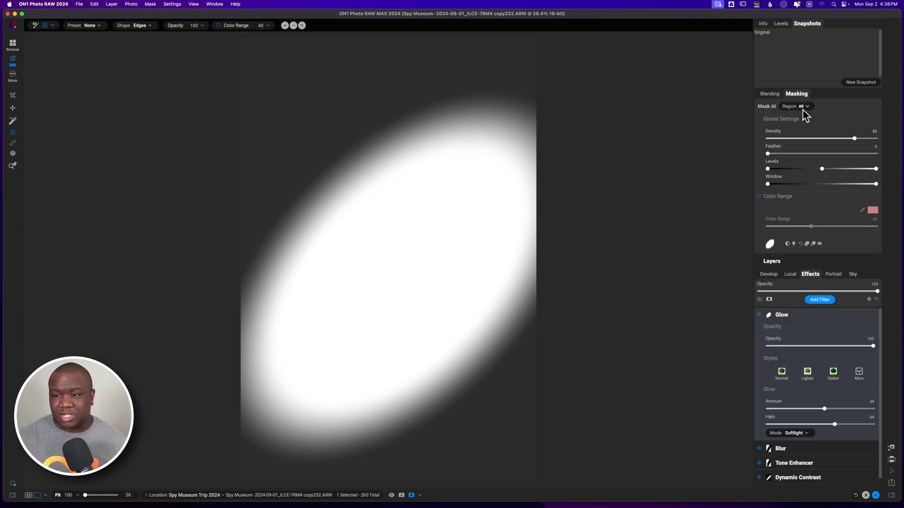
pyautogui.moveTo(849, 140); pyautogui.dragTo(900, 142)
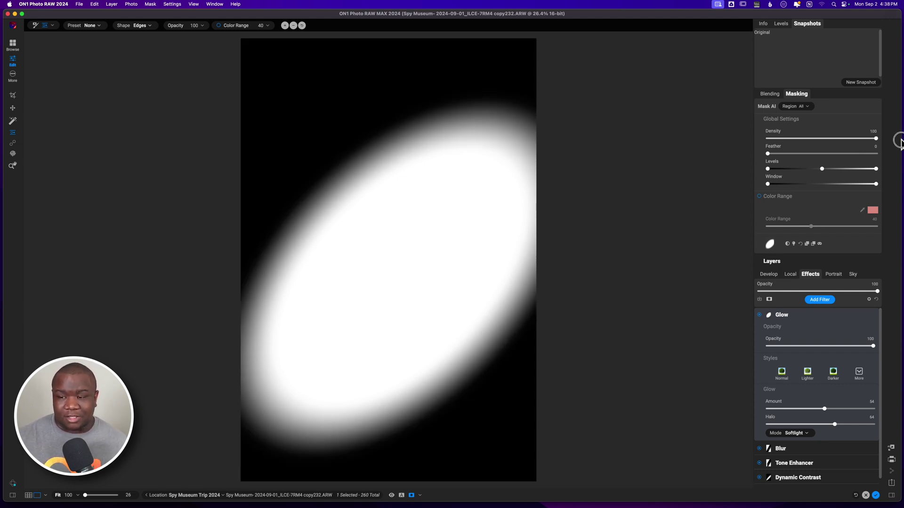
pyautogui.moveTo(900, 141); pyautogui.dragTo(829, 147)
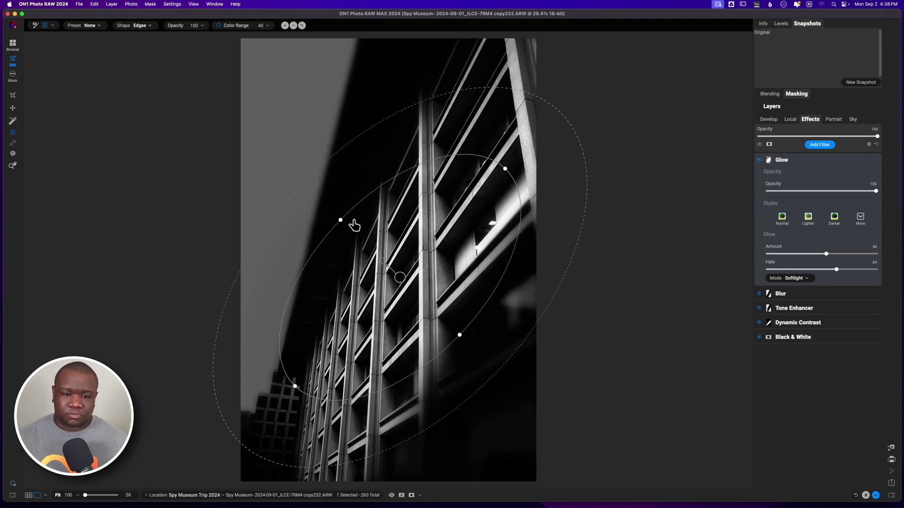
pyautogui.moveTo(341, 224); pyautogui.dragTo(381, 264)
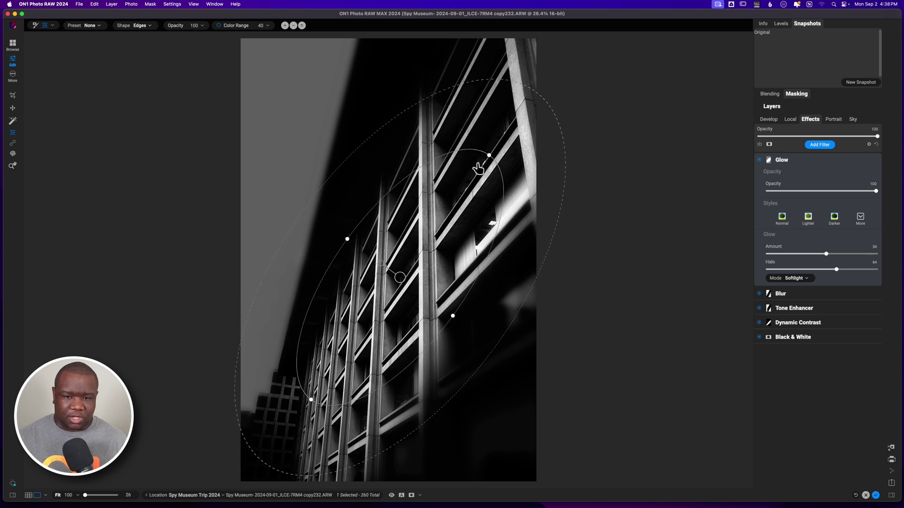
pyautogui.moveTo(489, 158); pyautogui.dragTo(516, 118)
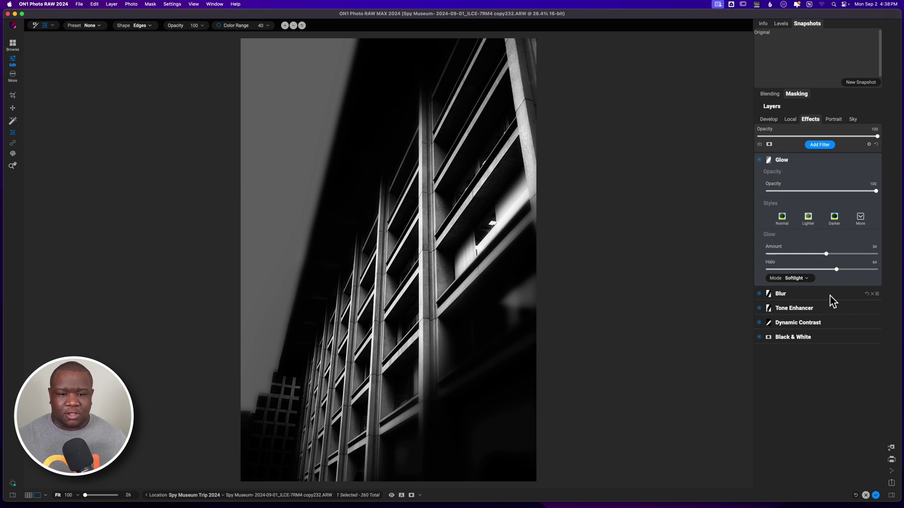
# Toggle the Glow filter and preview the colour original for comparison, then collapse Glow's settings.
pyautogui.click(759, 160)
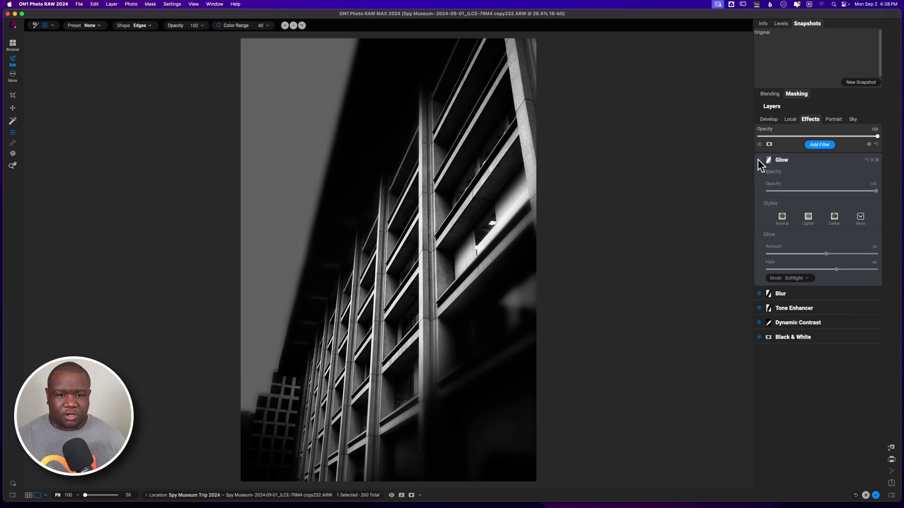
pyautogui.click(759, 160)
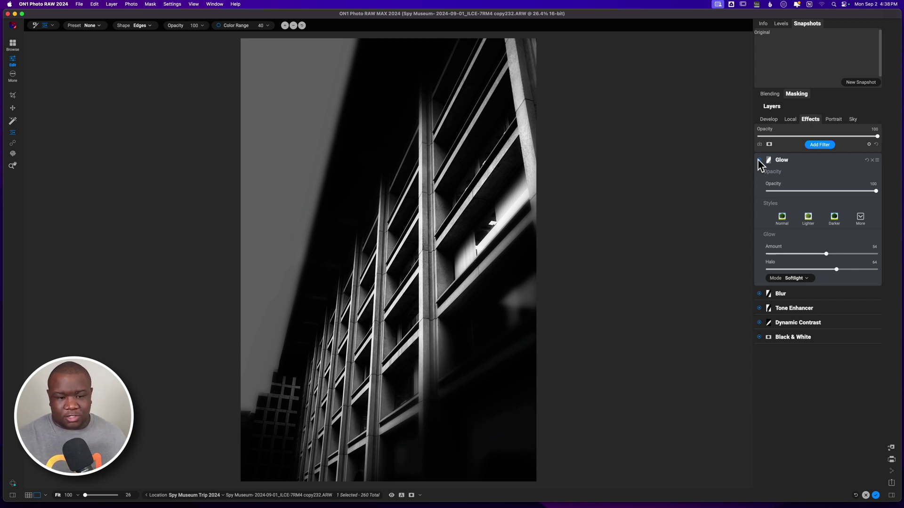
pyautogui.press('super+p')
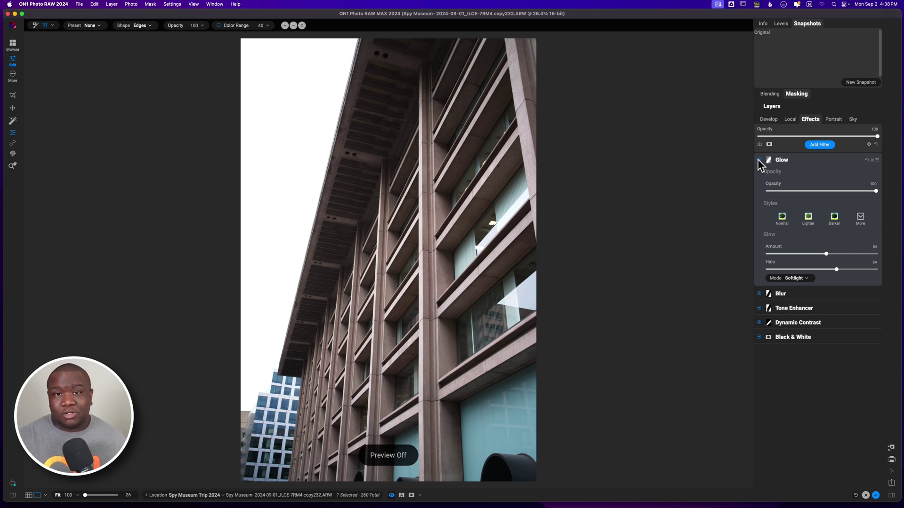
pyautogui.press('super+p')
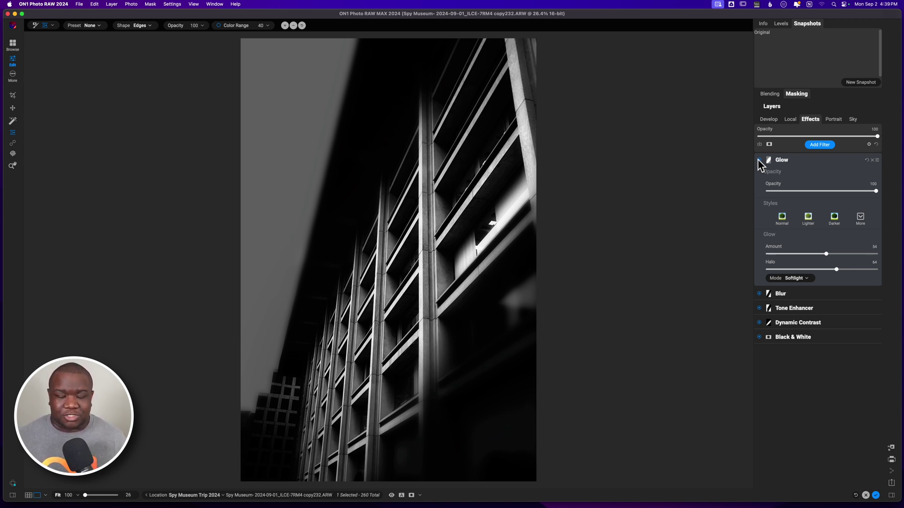
pyautogui.click(798, 162)
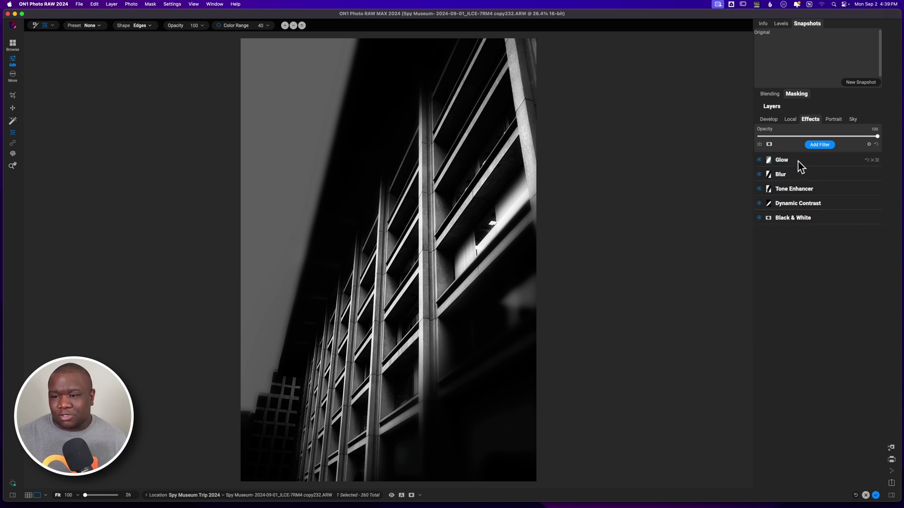